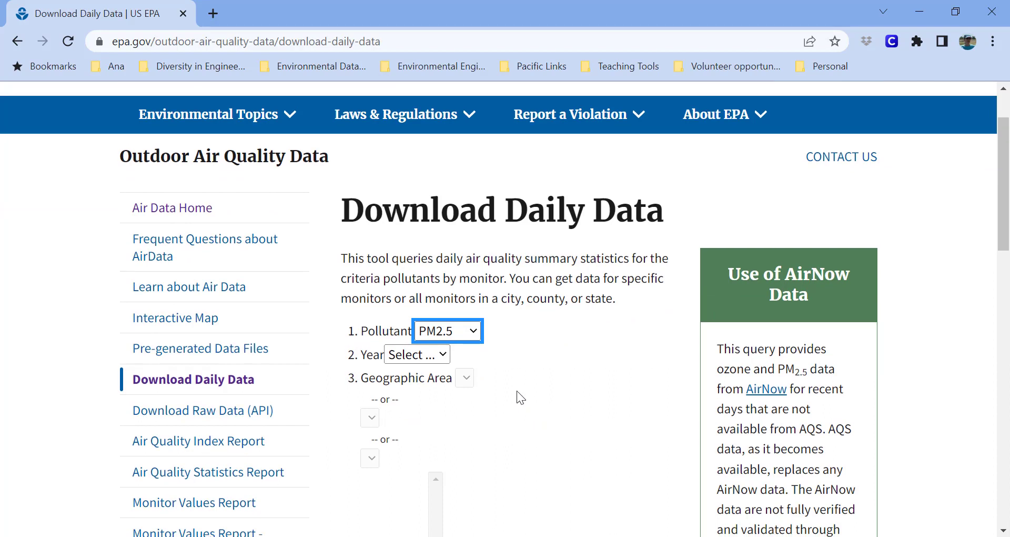
# Set the year to 2021 and choose California as the state for the PM2.5 query.
pyautogui.click(436, 353)
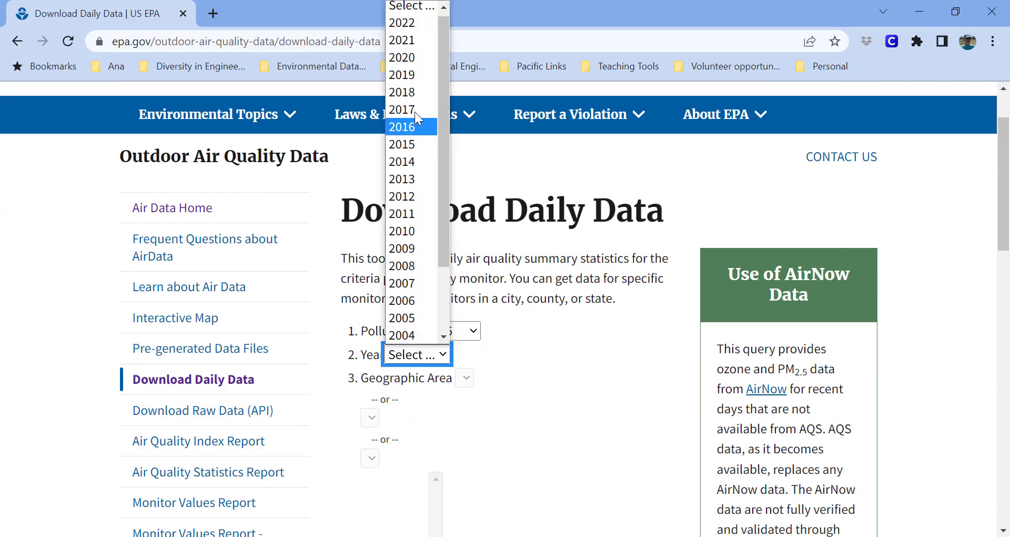
pyautogui.click(412, 45)
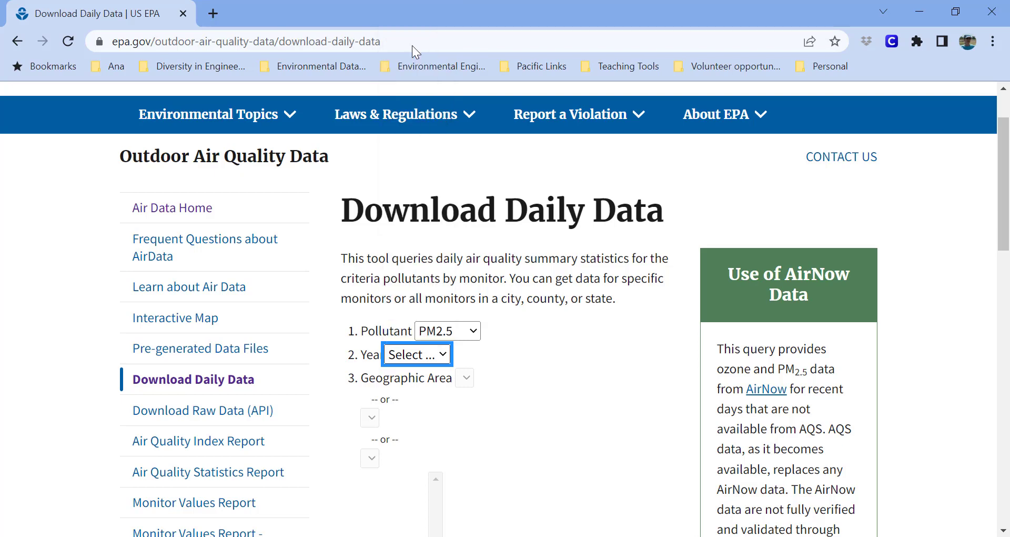
pyautogui.click(489, 378)
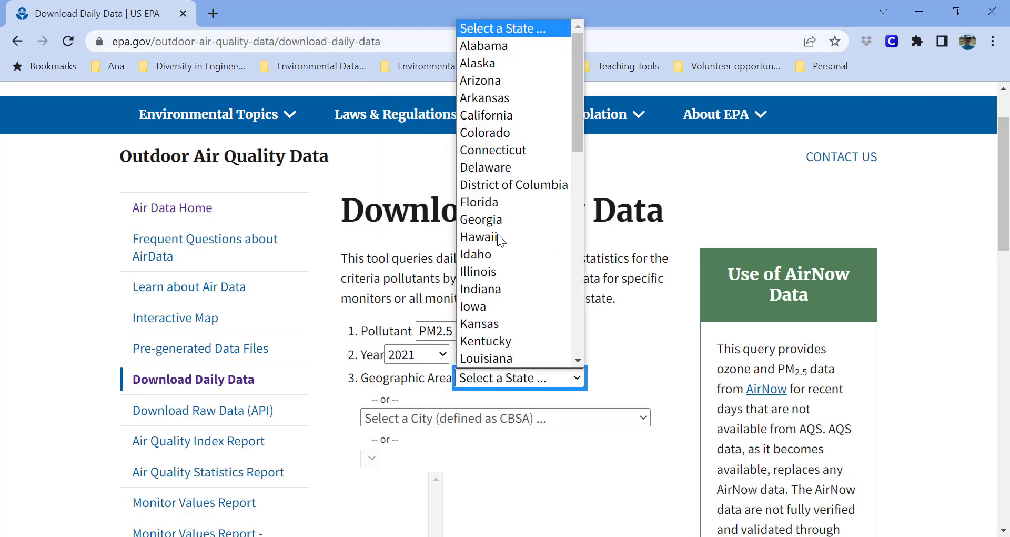
pyautogui.click(496, 117)
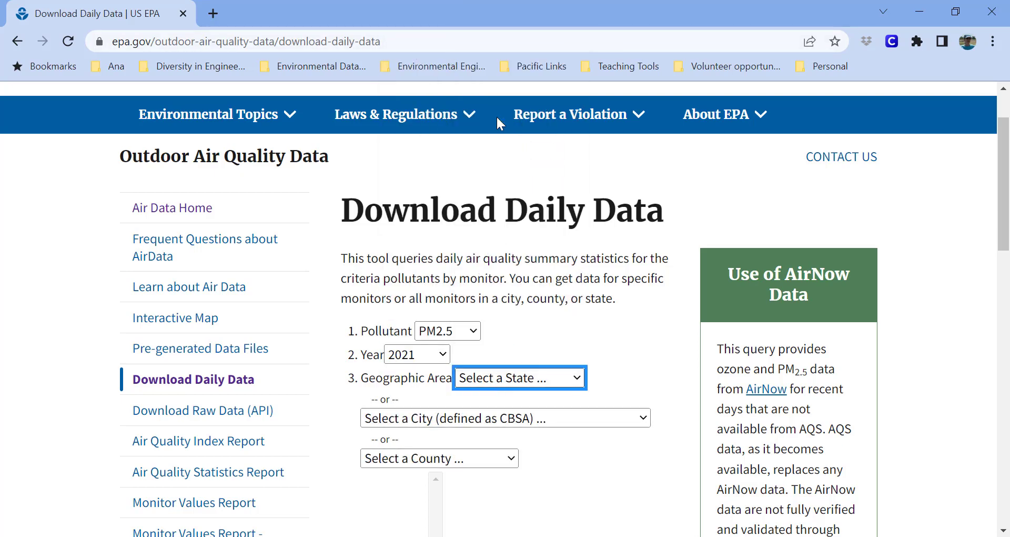
pyautogui.scroll(-1, 582, 434)
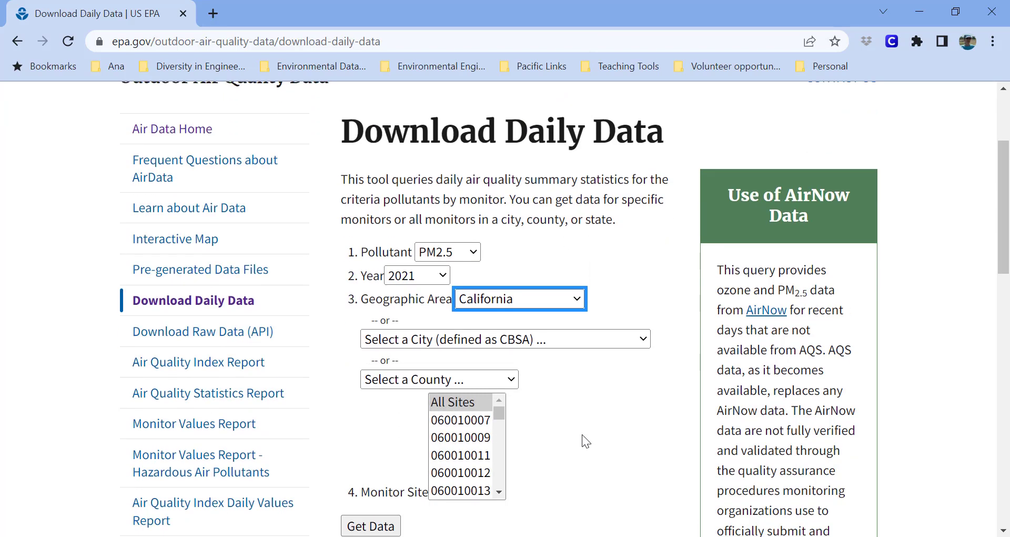
# Choose the county CA - Los Angeles as the query's geographic area.
pyautogui.click(514, 380)
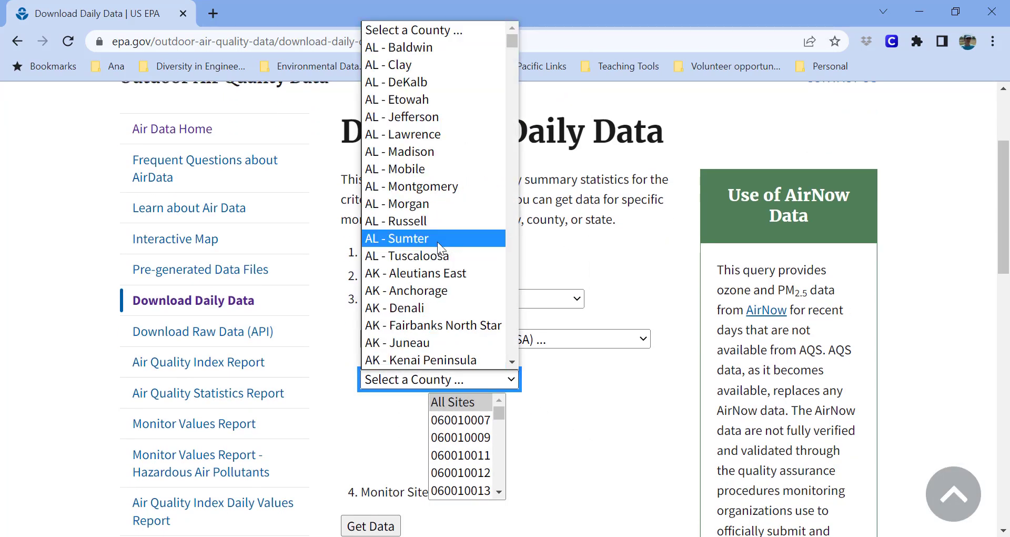
pyautogui.scroll(-12, 438, 242)
pyautogui.scroll(-2, 437, 241)
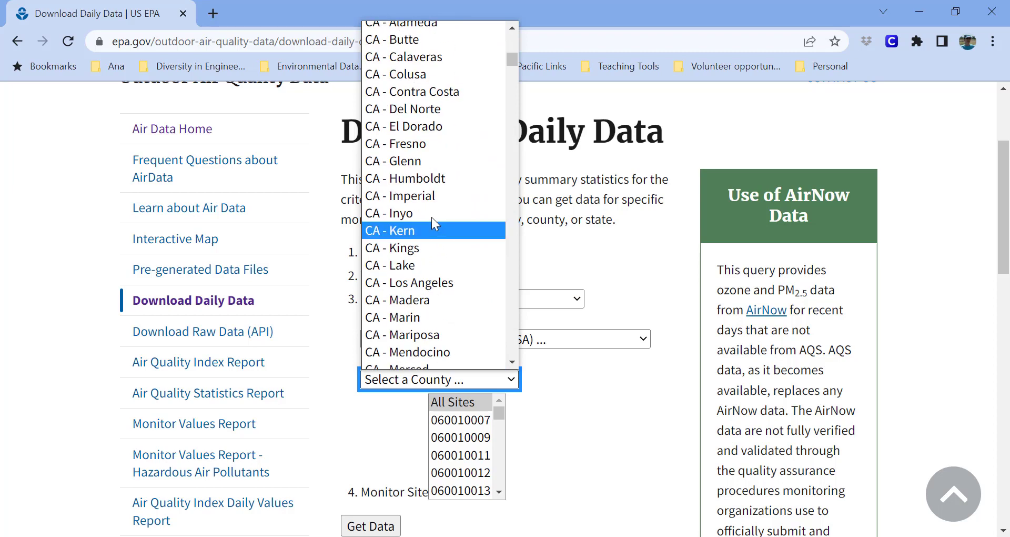
pyautogui.click(446, 284)
# Retrieve the data for all monitor sites, download it as a CSV spreadsheet and open it in Excel.
pyautogui.scroll(-2, 586, 456)
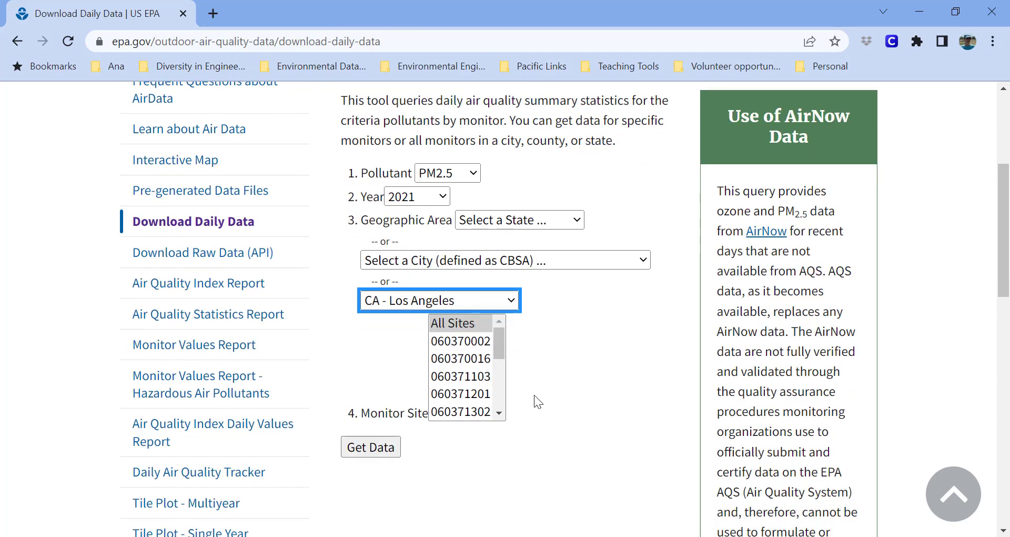
pyautogui.click(383, 446)
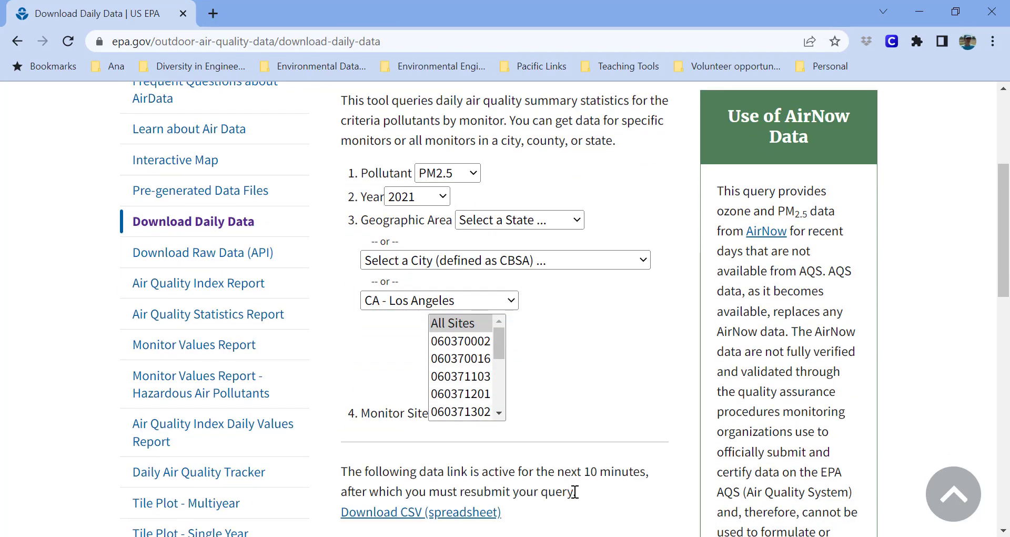
pyautogui.click(480, 512)
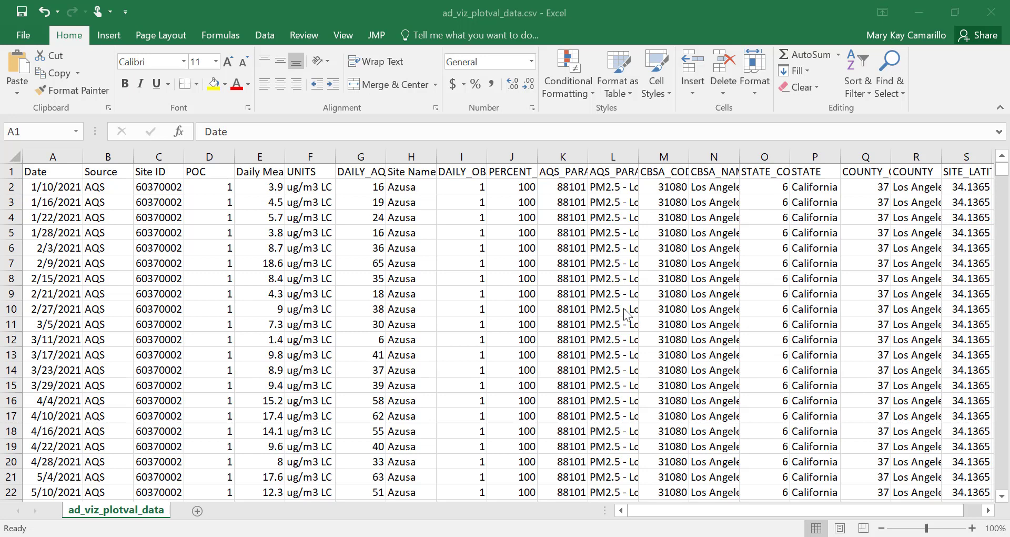
# Turn on column filters for the header row of the air quality data.
pyautogui.click(51, 172)
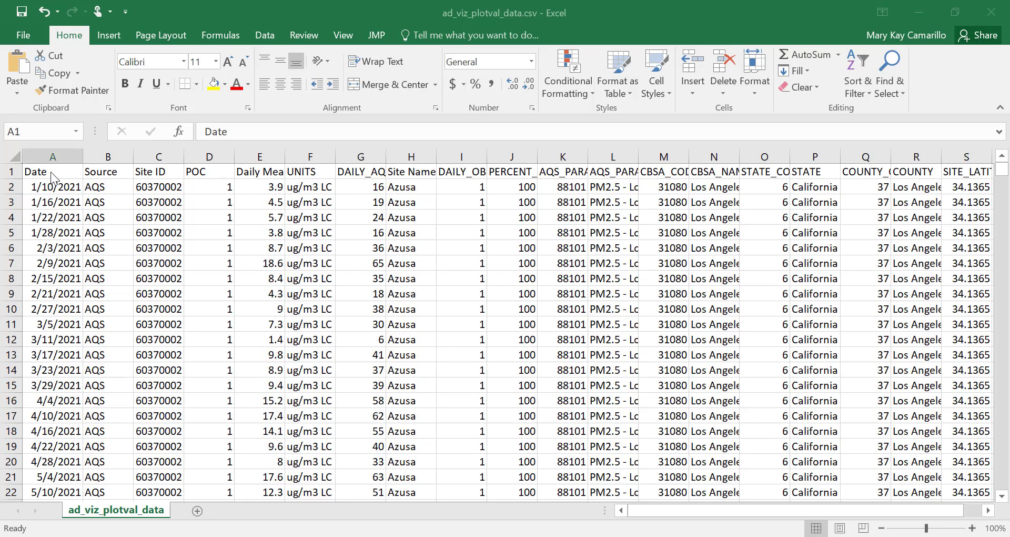
pyautogui.click(274, 37)
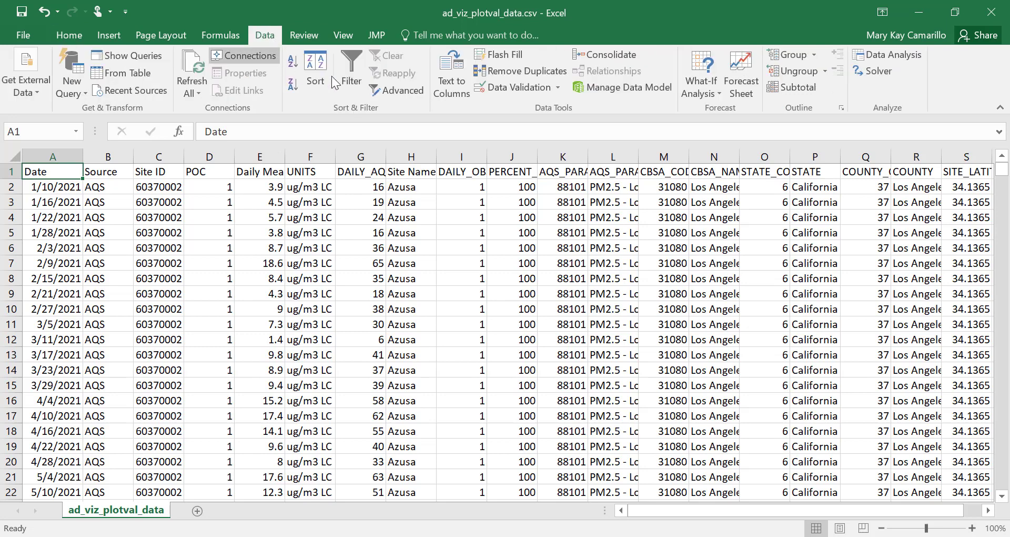
pyautogui.click(349, 80)
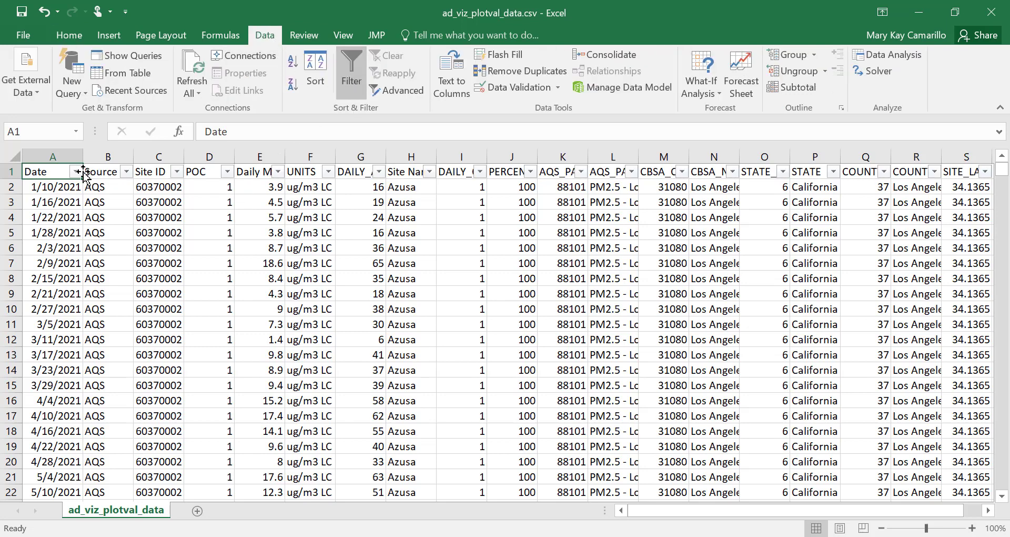
# Examine the filter values of the Source, Site ID, POC and UNITS columns, and turn the filters off again.
pyautogui.click(104, 171)
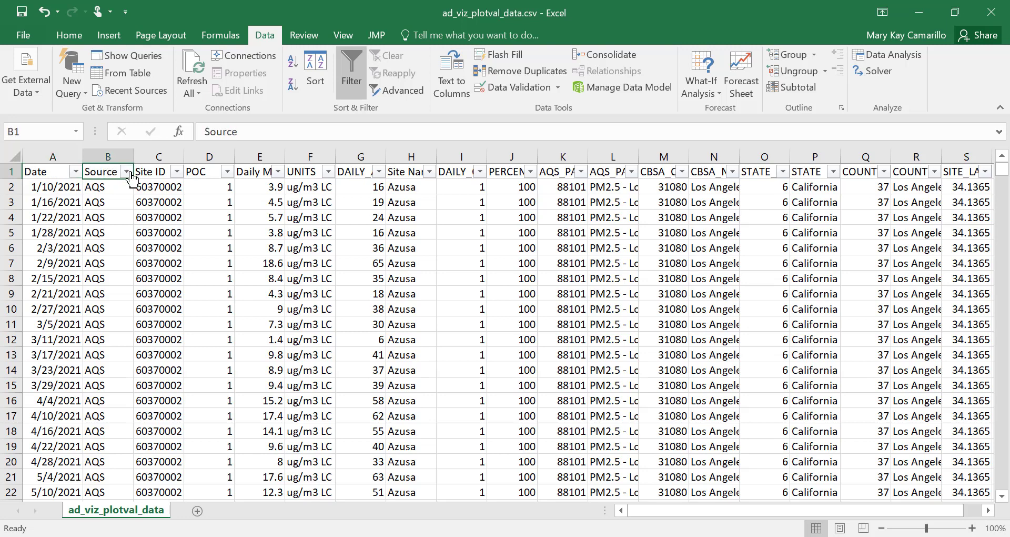
pyautogui.click(127, 172)
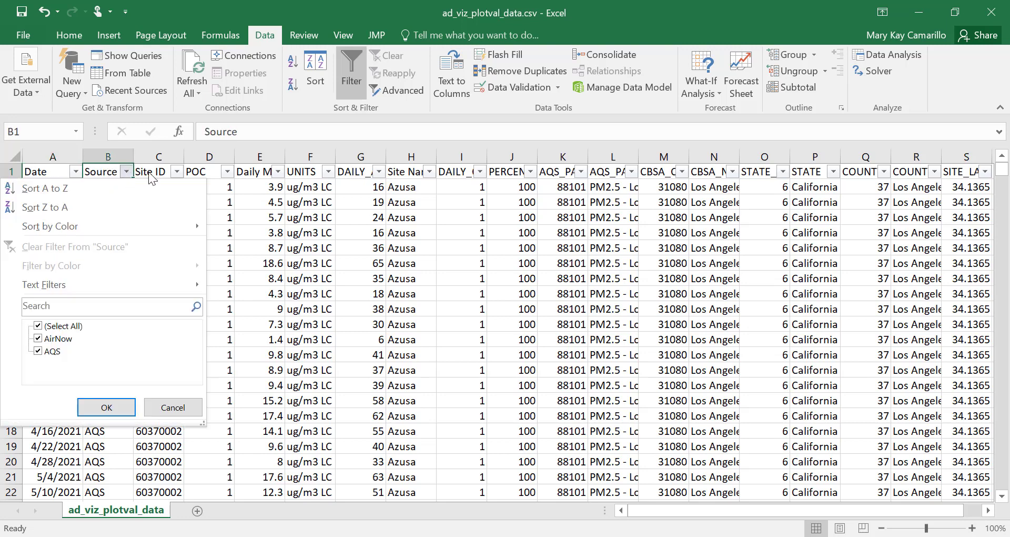
pyautogui.click(153, 172)
pyautogui.click(178, 172)
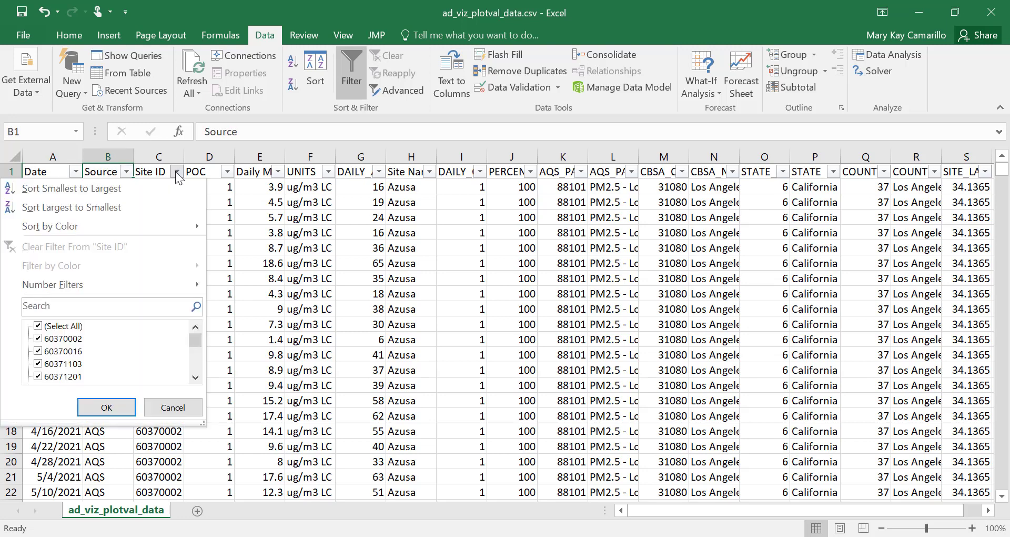
pyautogui.click(203, 173)
pyautogui.click(213, 172)
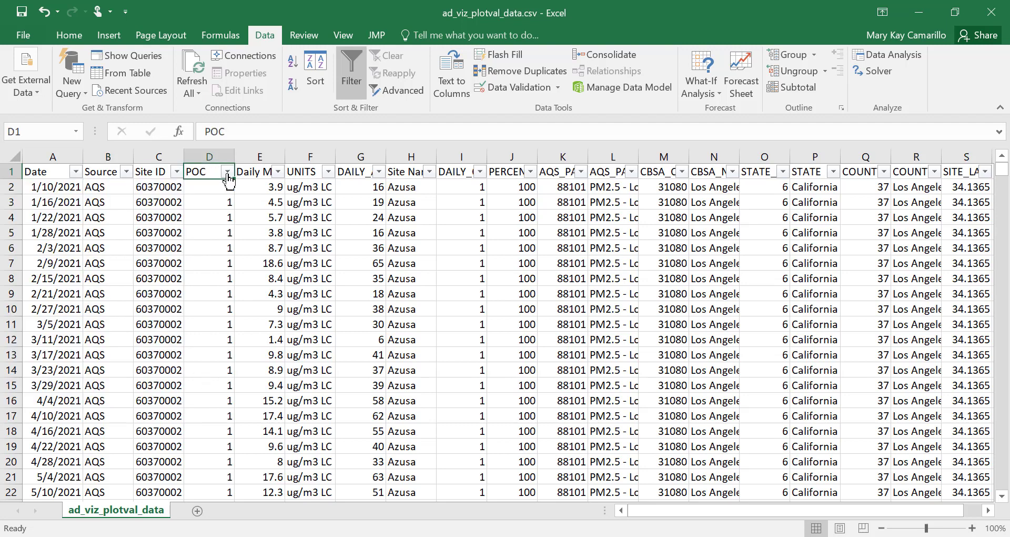
pyautogui.click(227, 172)
pyautogui.click(254, 171)
pyautogui.click(328, 172)
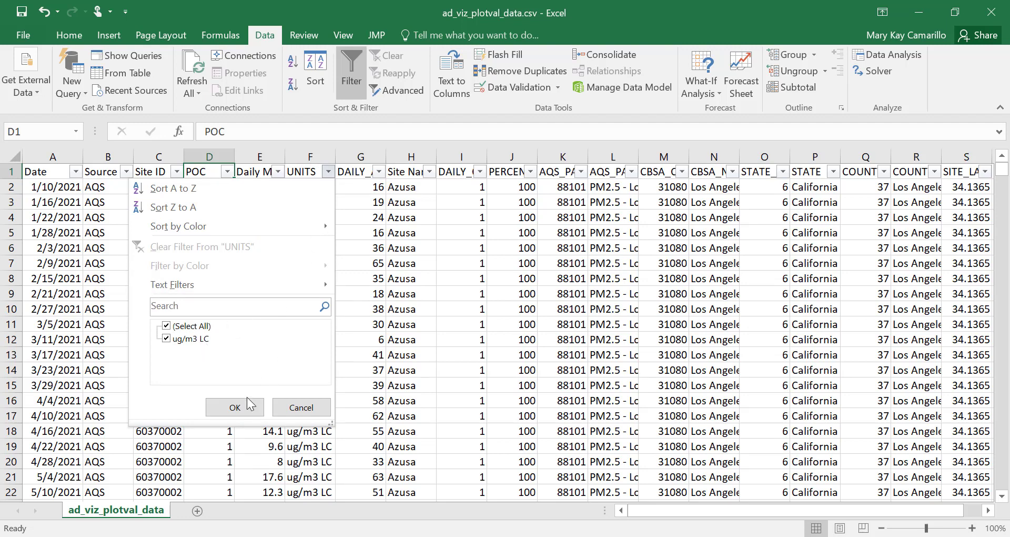
pyautogui.click(378, 230)
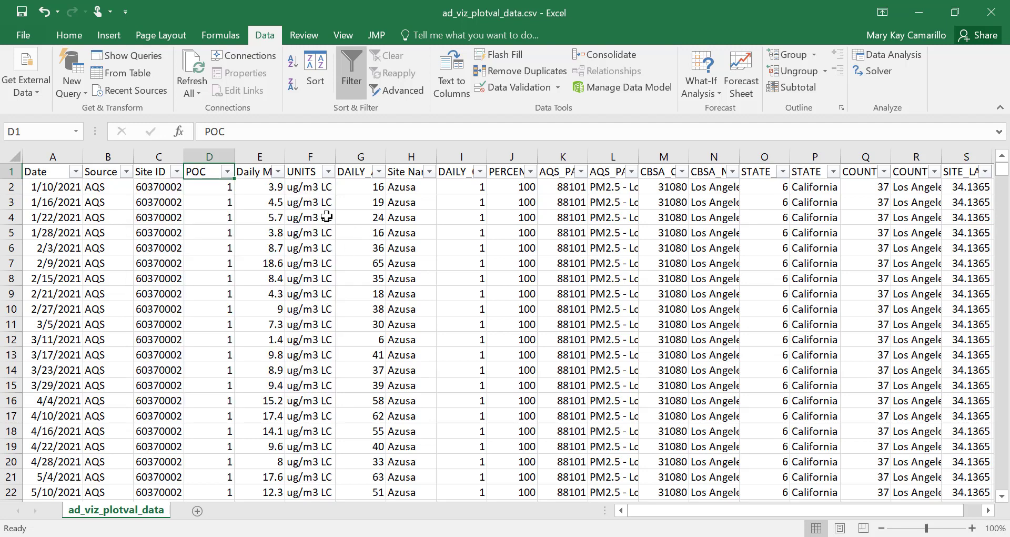
pyautogui.click(352, 68)
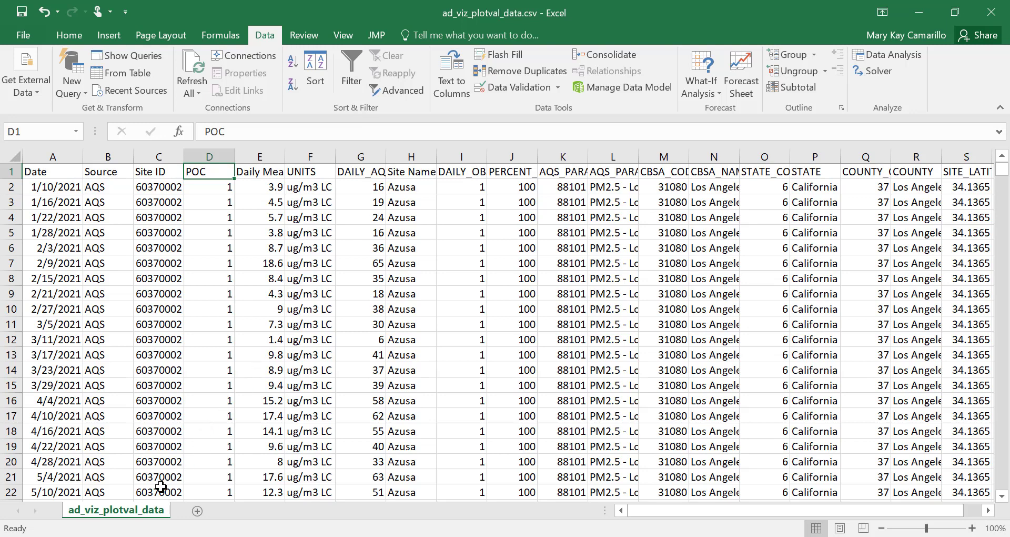
# Rename the ad_viz_plotval_data sheet as "raw data".
pyautogui.rightClick(138, 512)
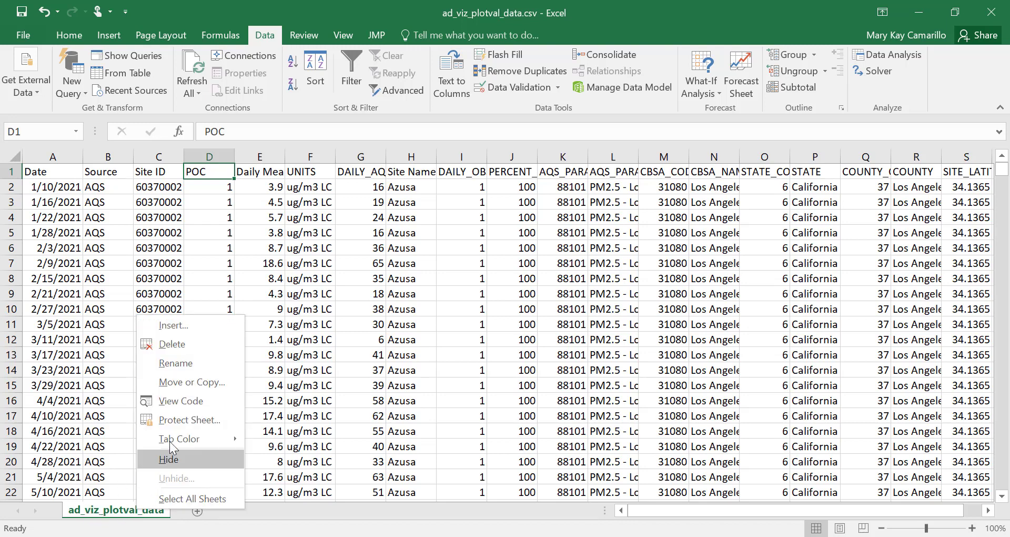
pyautogui.click(186, 370)
pyautogui.write('raw data')
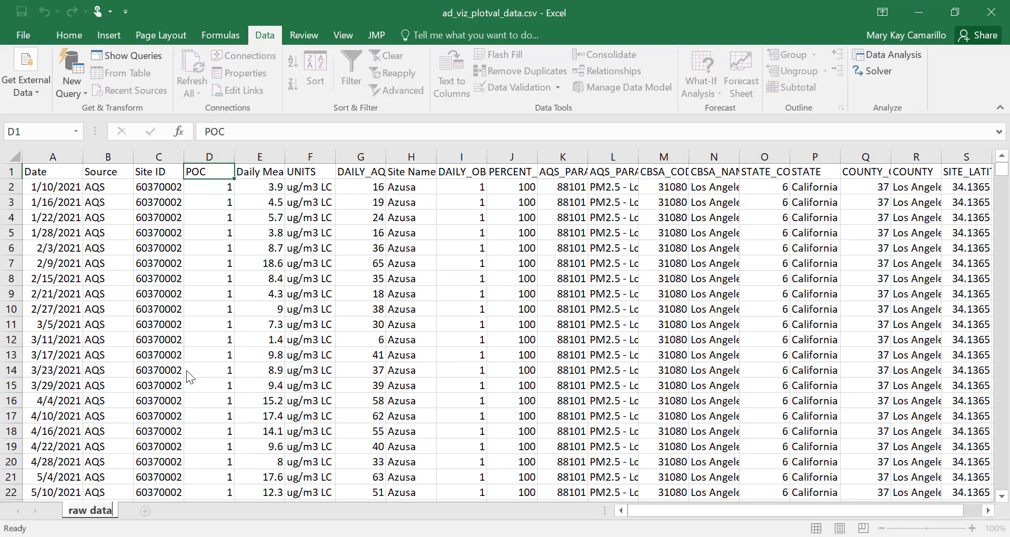
pyautogui.click(186, 370)
# Add a new worksheet and name it "selected data".
pyautogui.click(145, 510)
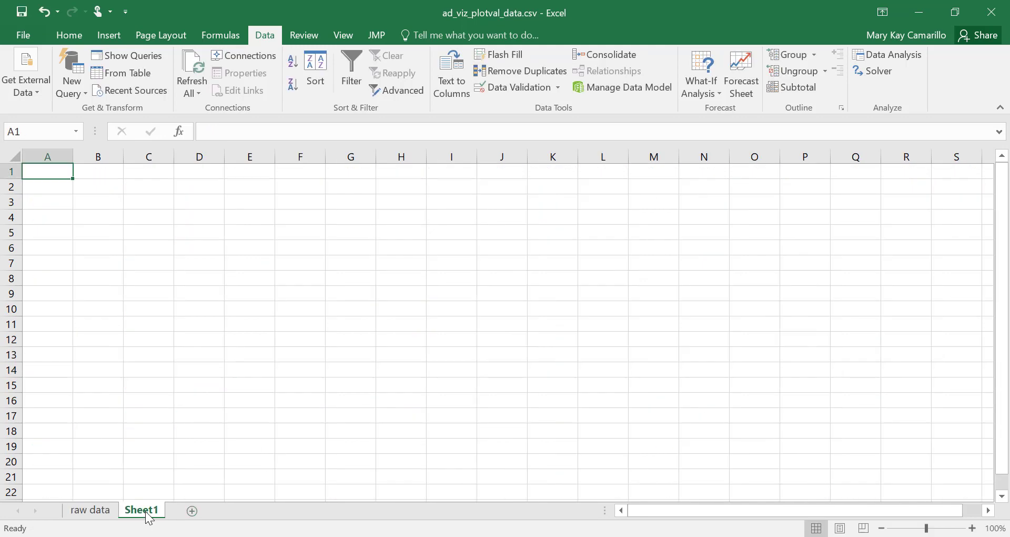
pyautogui.rightClick(148, 513)
pyautogui.click(207, 371)
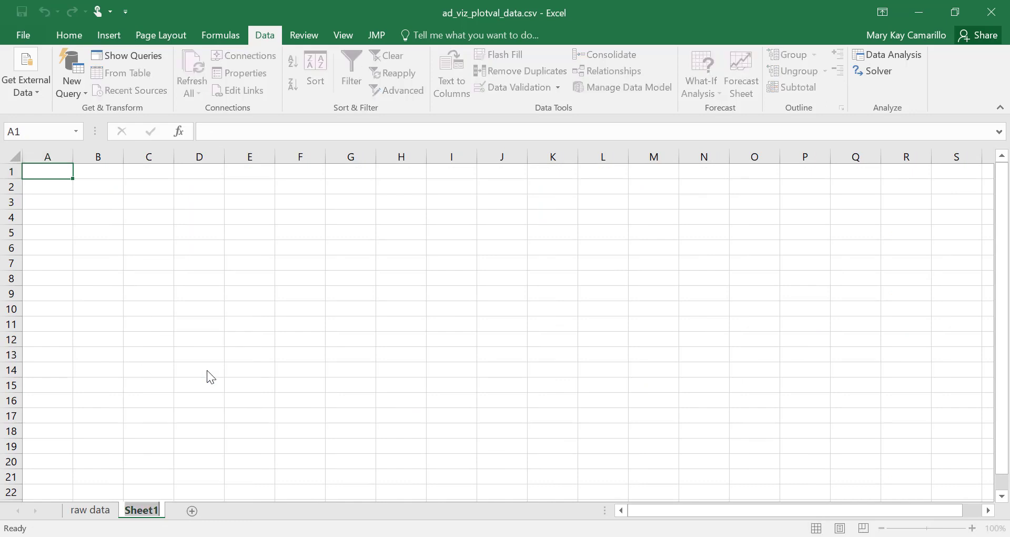
pyautogui.write('selecte')
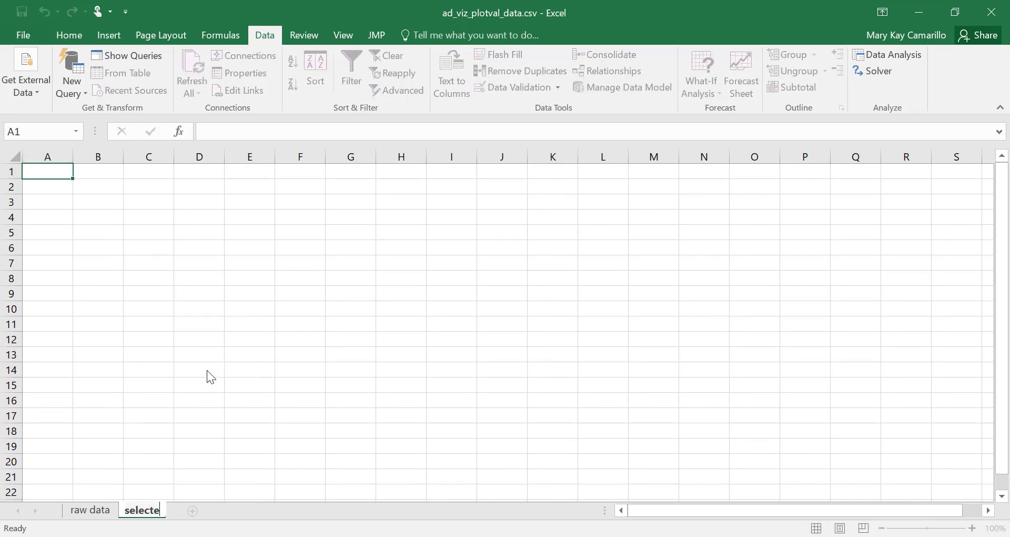
pyautogui.write('d data')
pyautogui.press('Return')
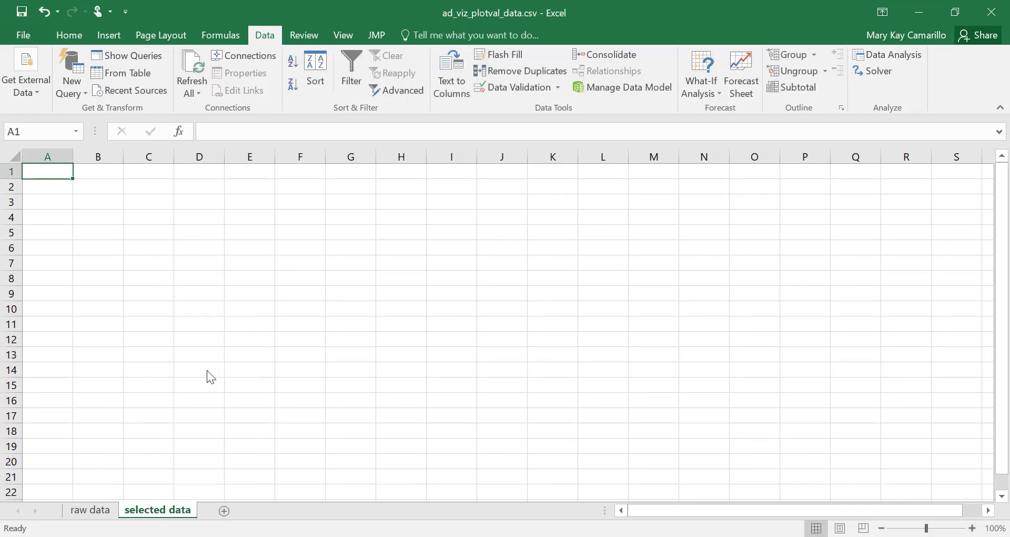
# Copy the Date, Site ID, POC, Daily Mean PM2.5 Concentration, DAILY_AQI_VALUE and Site Name columns from the raw data sheet.
pyautogui.click(90, 510)
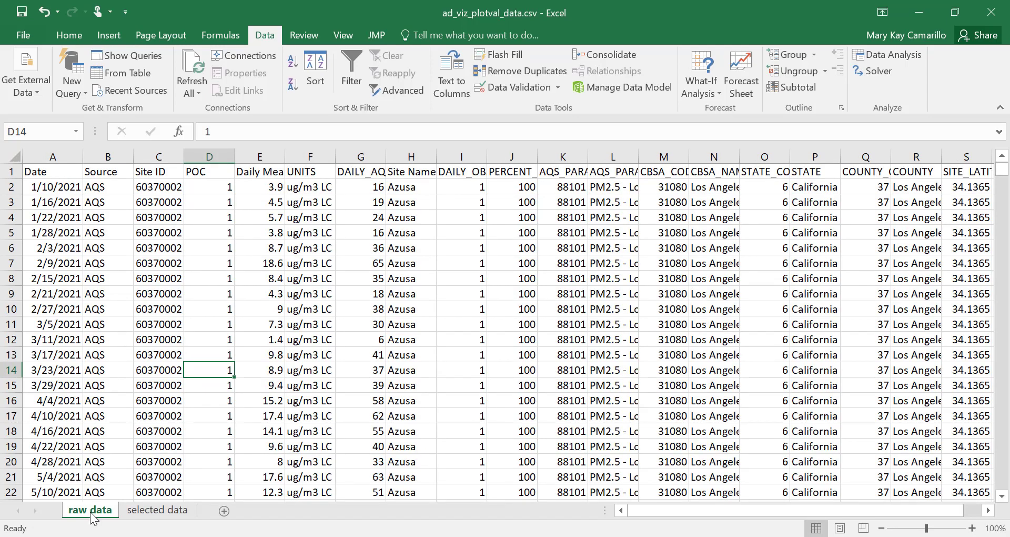
pyautogui.click(57, 157)
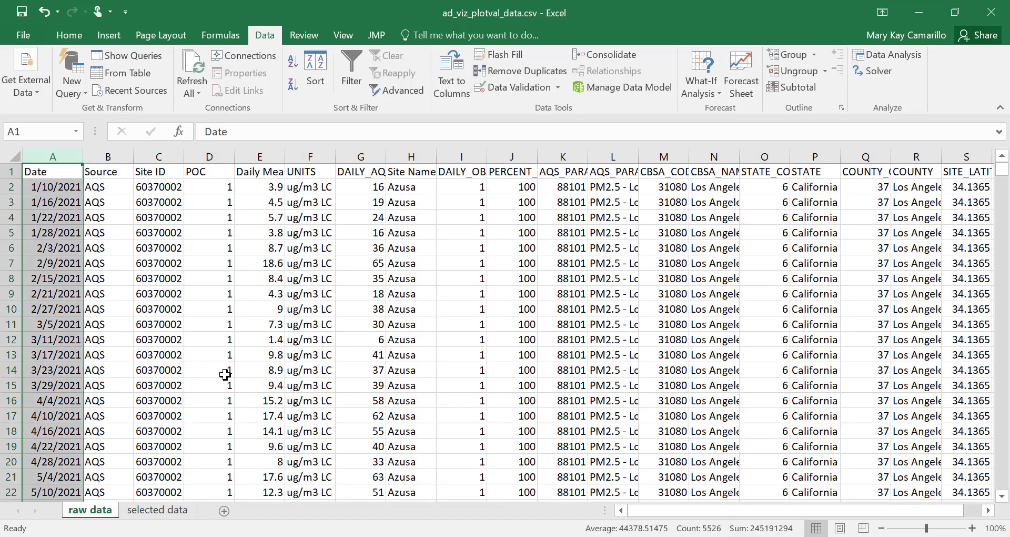
pyautogui.keyDown('ctrl'); pyautogui.click(219, 157); pyautogui.keyUp('ctrl')
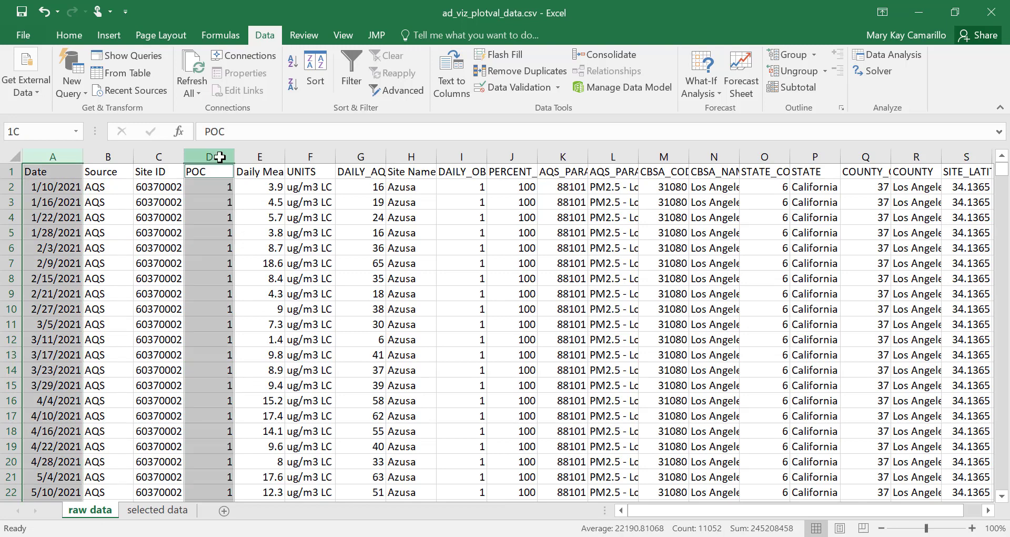
pyautogui.keyDown('ctrl'); pyautogui.click(263, 157); pyautogui.keyUp('ctrl')
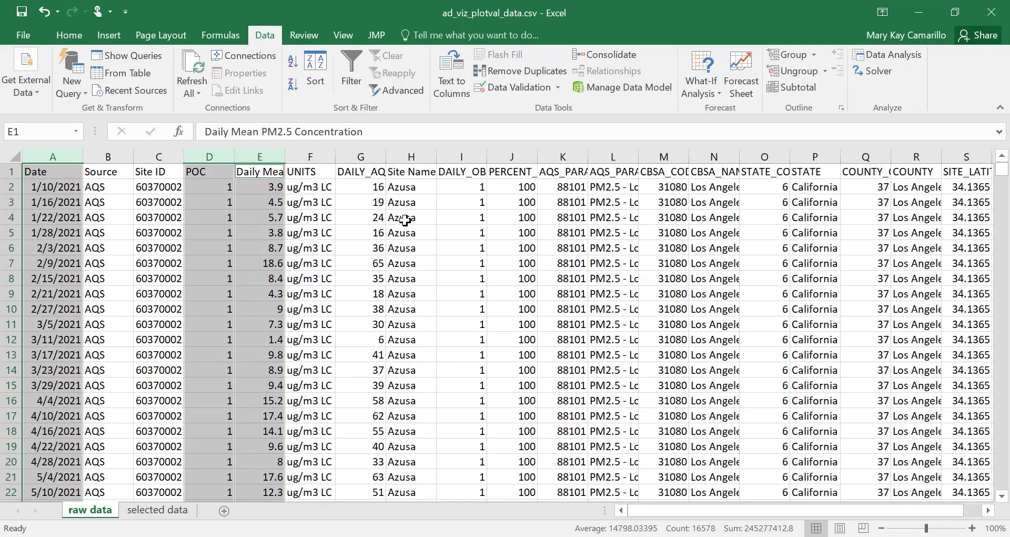
pyautogui.keyDown('ctrl'); pyautogui.click(376, 156); pyautogui.keyUp('ctrl')
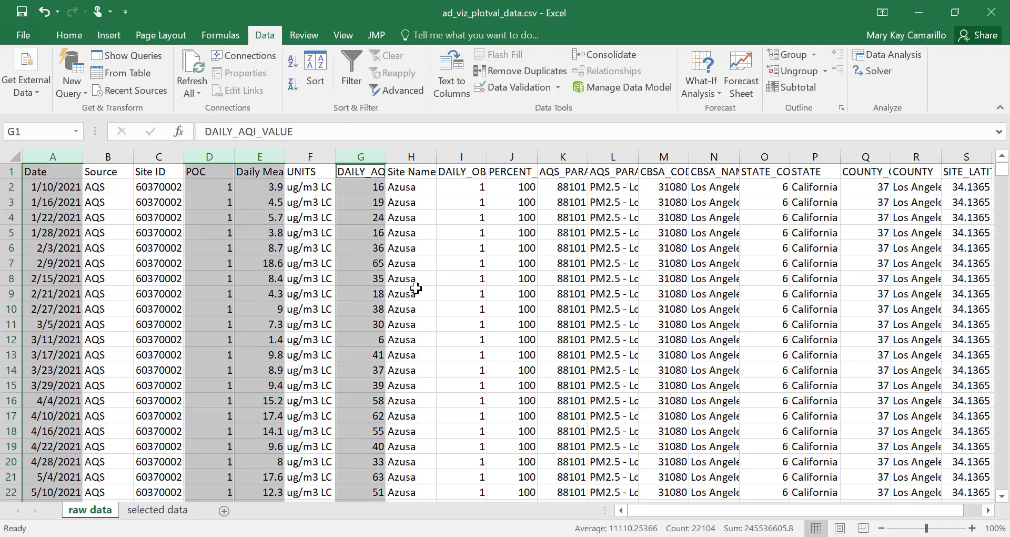
pyautogui.keyDown('ctrl'); pyautogui.click(160, 156); pyautogui.keyUp('ctrl')
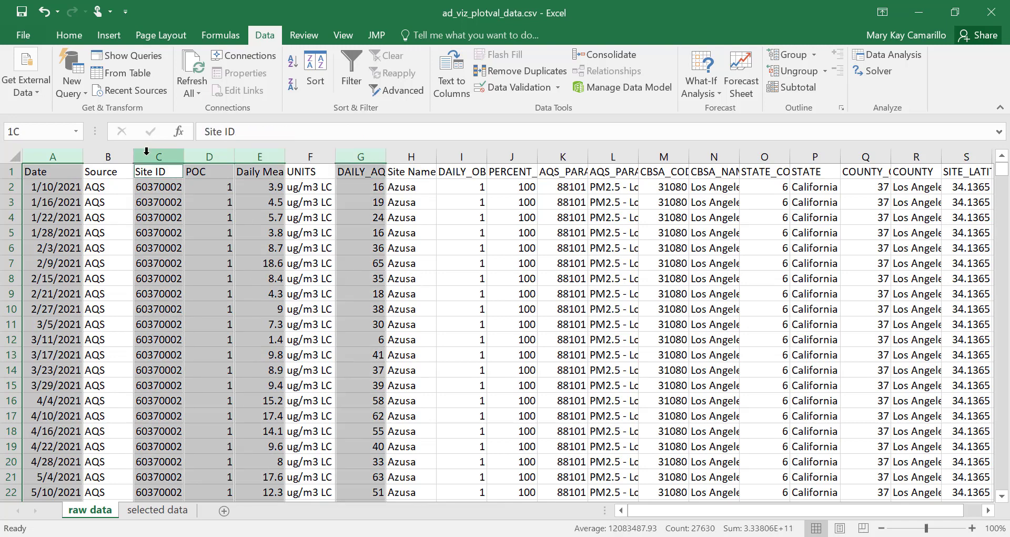
pyautogui.keyDown('ctrl'); pyautogui.click(405, 158); pyautogui.keyUp('ctrl')
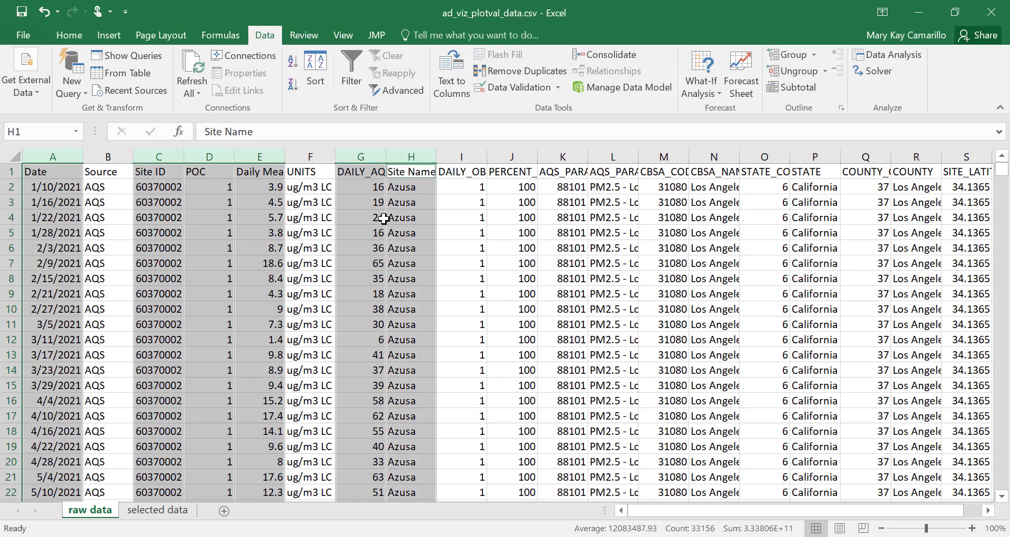
pyautogui.rightClick(181, 186)
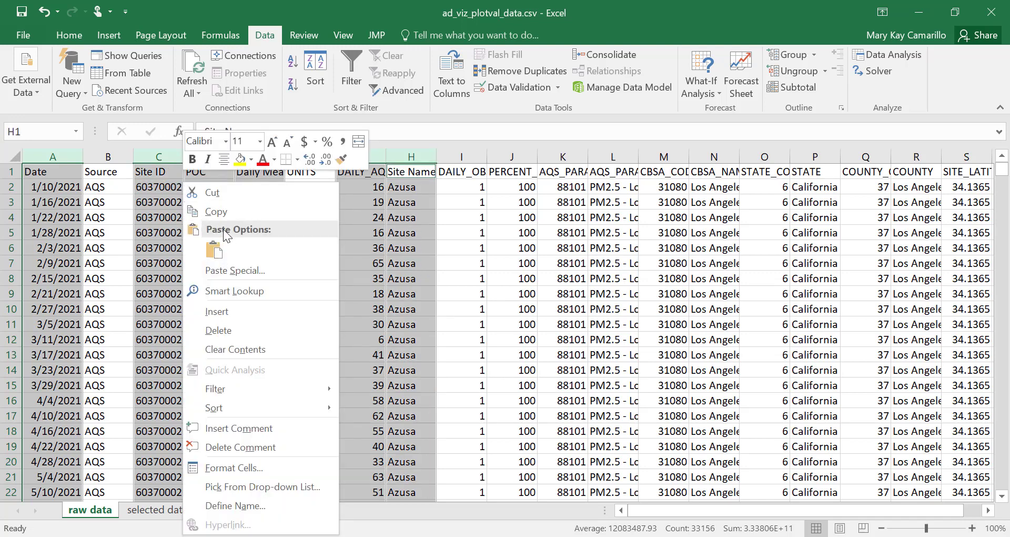
pyautogui.click(216, 211)
# Paste the copied columns into the selected data sheet, starting at cell A1.
pyautogui.click(156, 509)
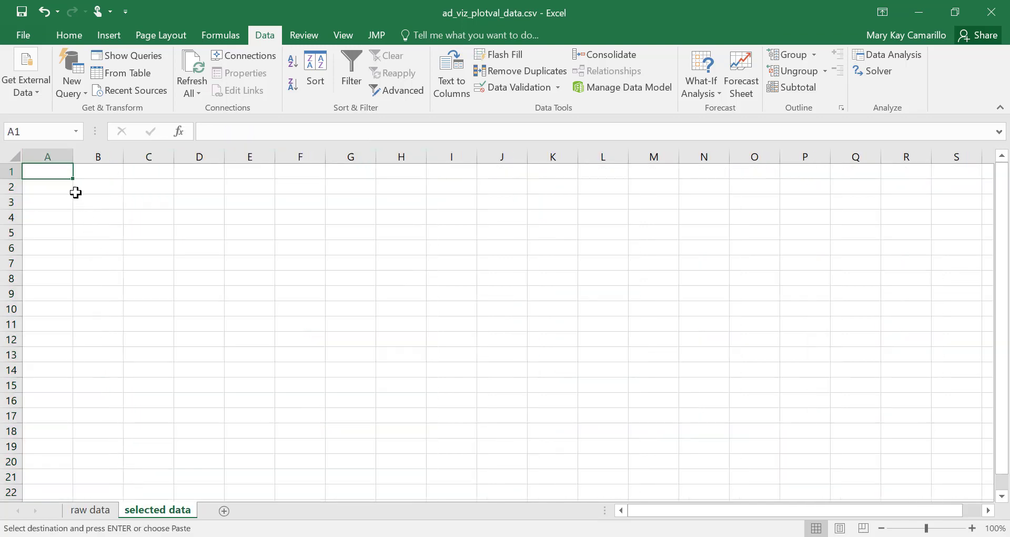
pyautogui.rightClick(54, 175)
pyautogui.click(88, 238)
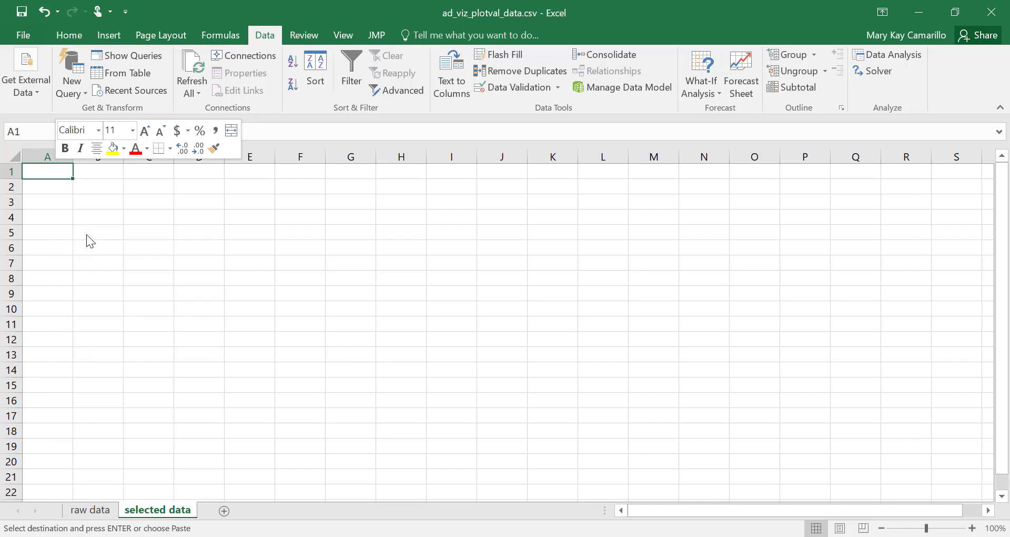
pyautogui.click(386, 324)
# Create a PivotTable on a new worksheet from the range A1:F5526 of the selected data sheet.
pyautogui.click(45, 171)
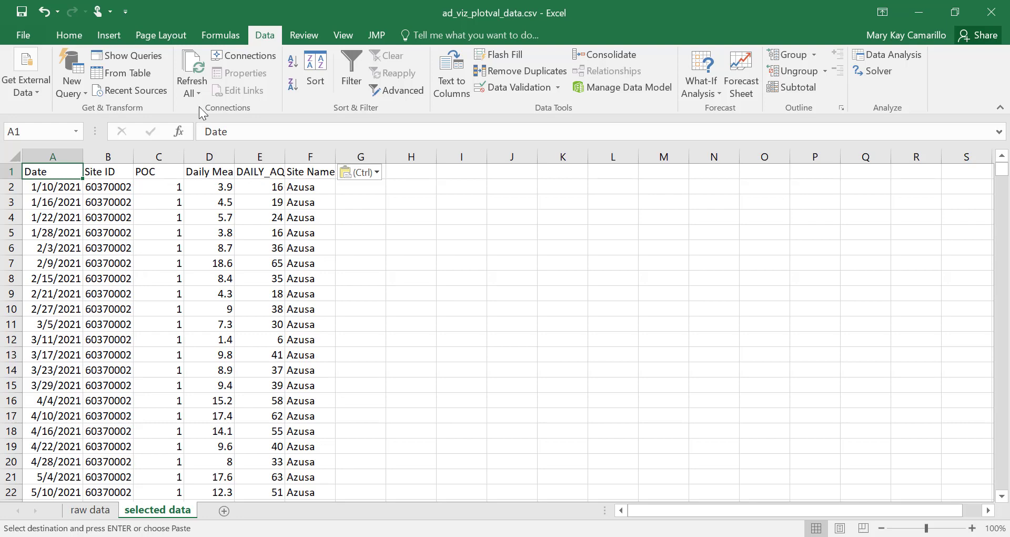
pyautogui.click(109, 35)
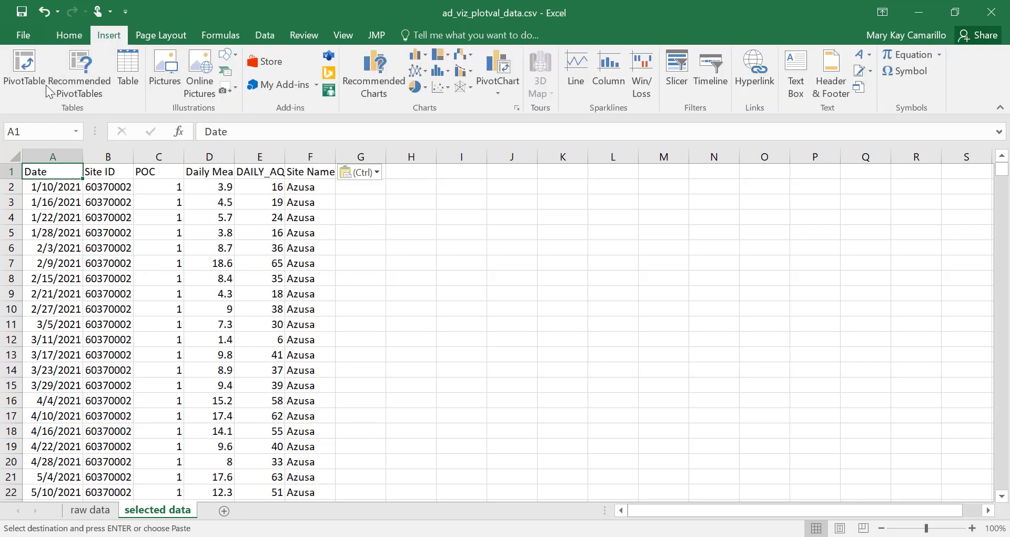
pyautogui.click(24, 71)
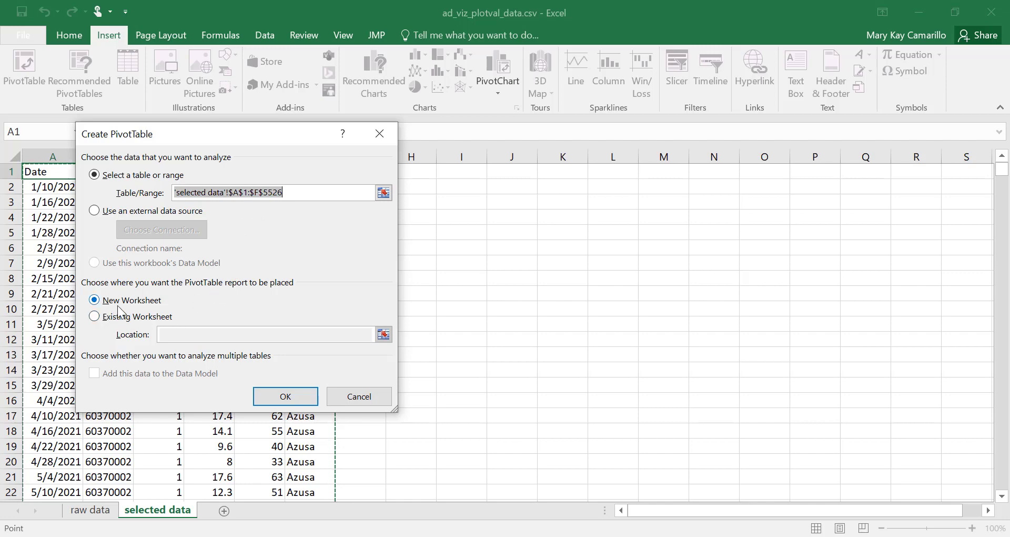
pyautogui.click(284, 397)
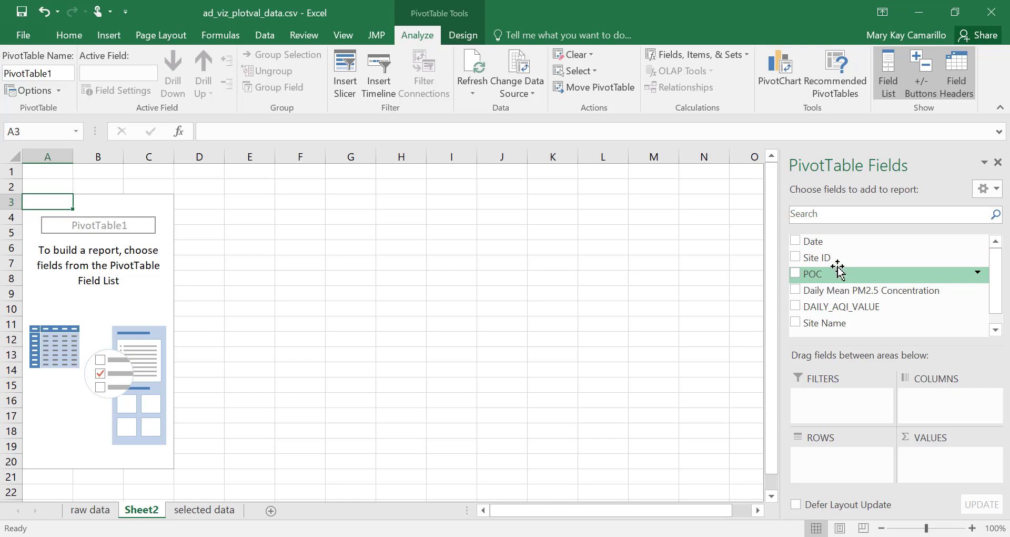
# Add Site ID, Site Name and POC, in that order, as row fields of the PivotTable.
pyautogui.moveTo(816, 257); pyautogui.dragTo(824, 456)
pyautogui.moveTo(814, 310); pyautogui.dragTo(820, 476)
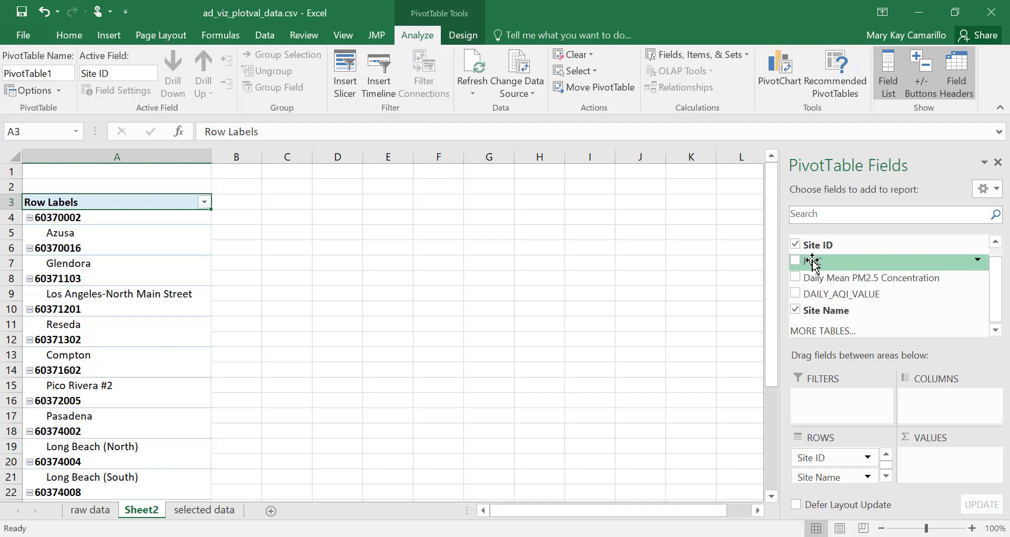
pyautogui.moveTo(812, 261); pyautogui.dragTo(850, 482)
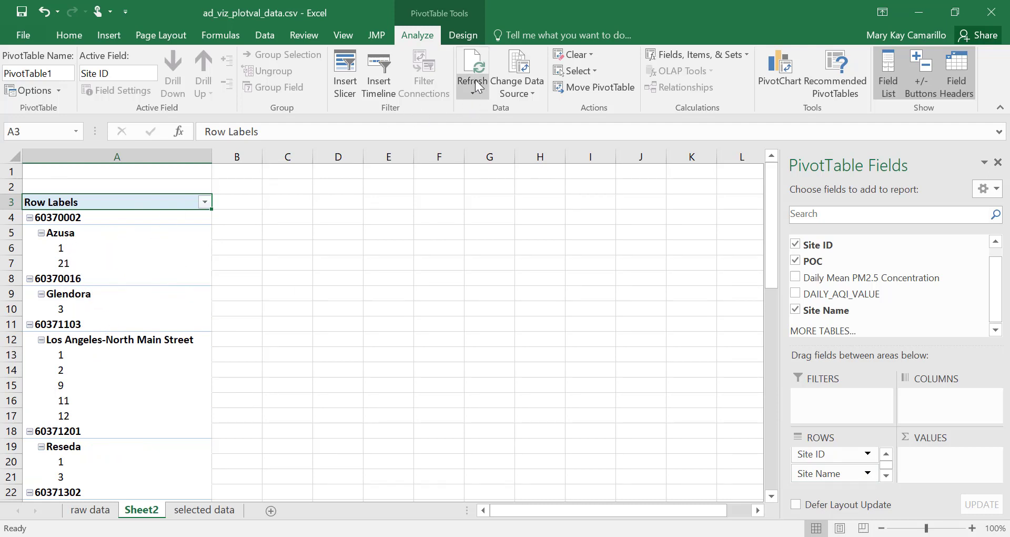
# Hide the PivotTable's subtotals and switch grand totals off for rows and columns.
pyautogui.click(467, 37)
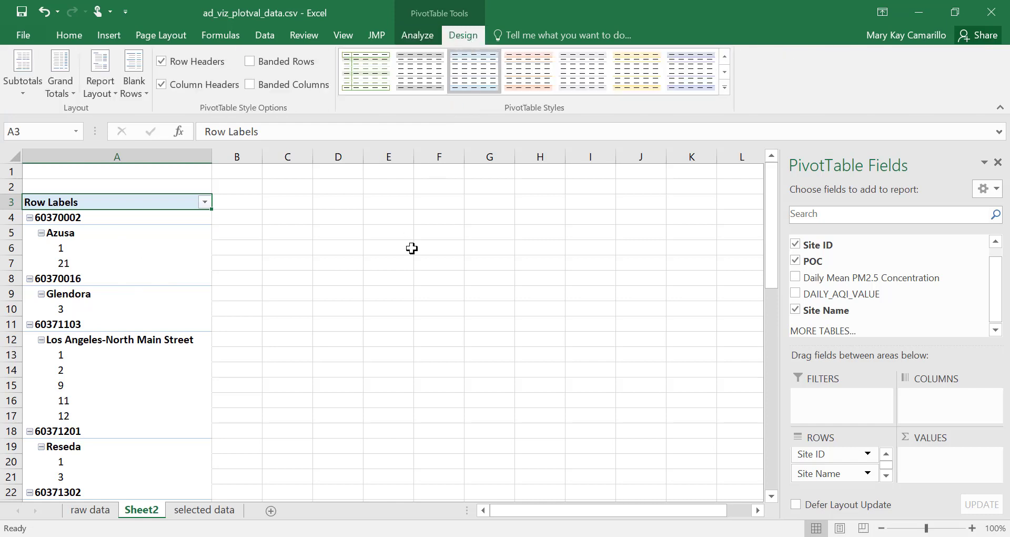
pyautogui.click(24, 80)
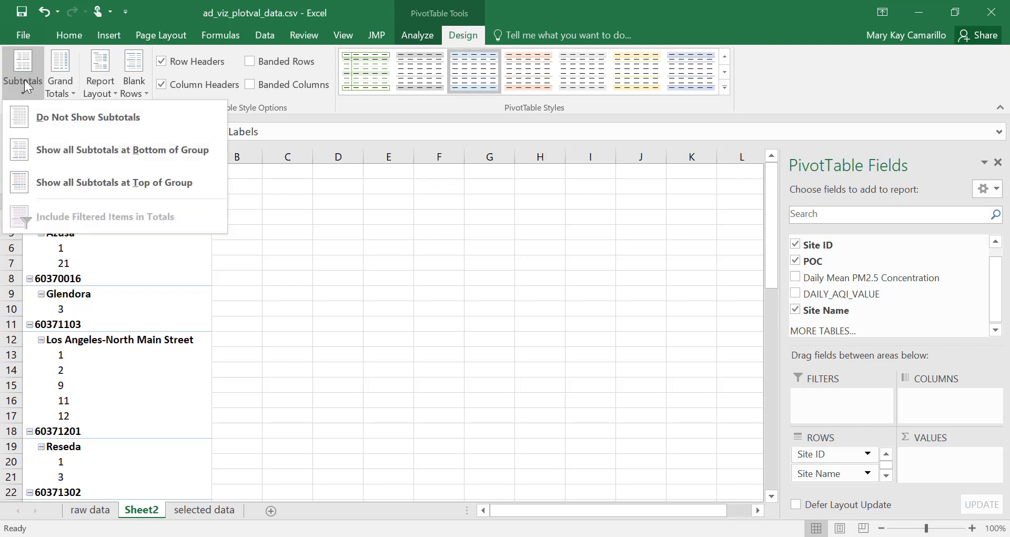
pyautogui.click(38, 124)
pyautogui.click(61, 69)
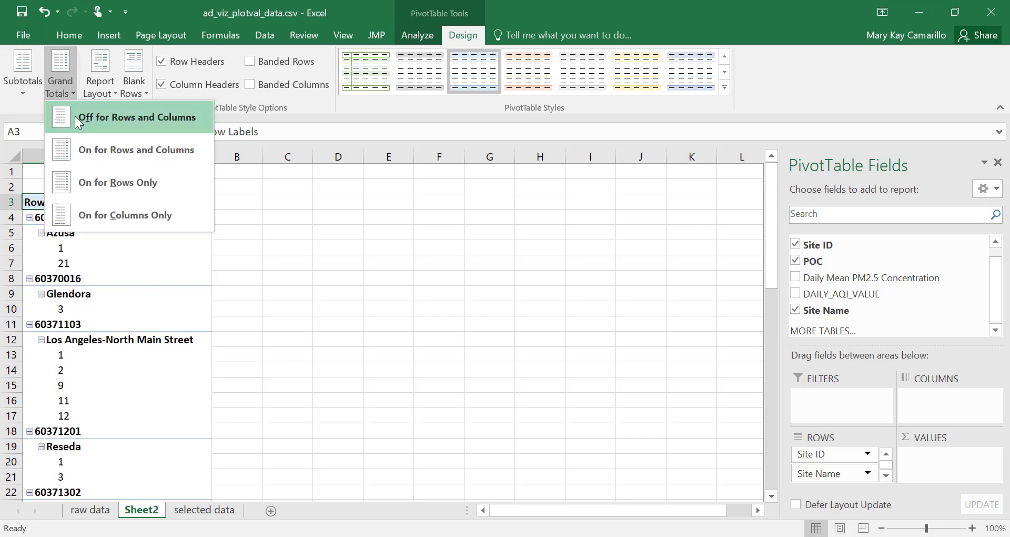
pyautogui.click(75, 116)
# Show the PivotTable in tabular form and repeat all item labels.
pyautogui.click(96, 74)
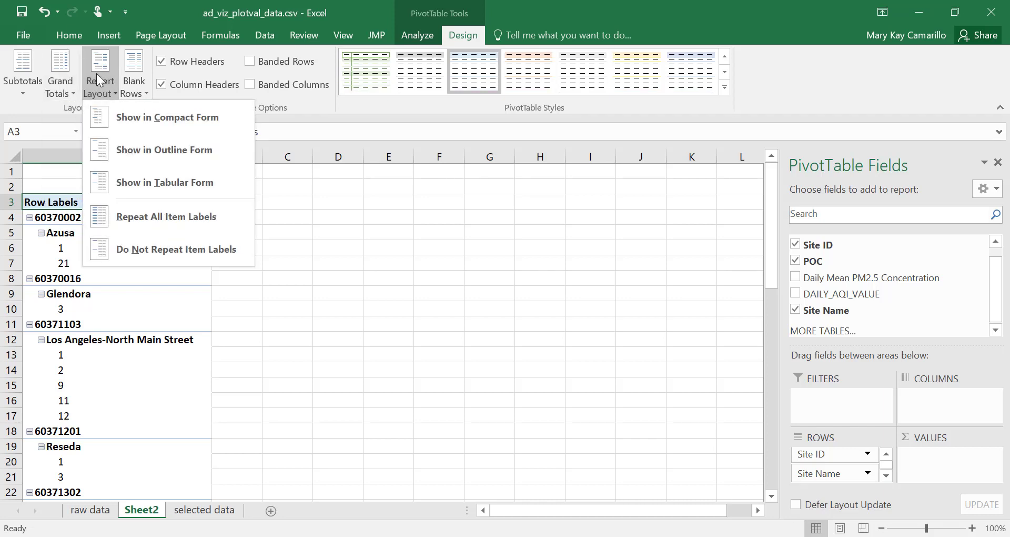
pyautogui.click(136, 179)
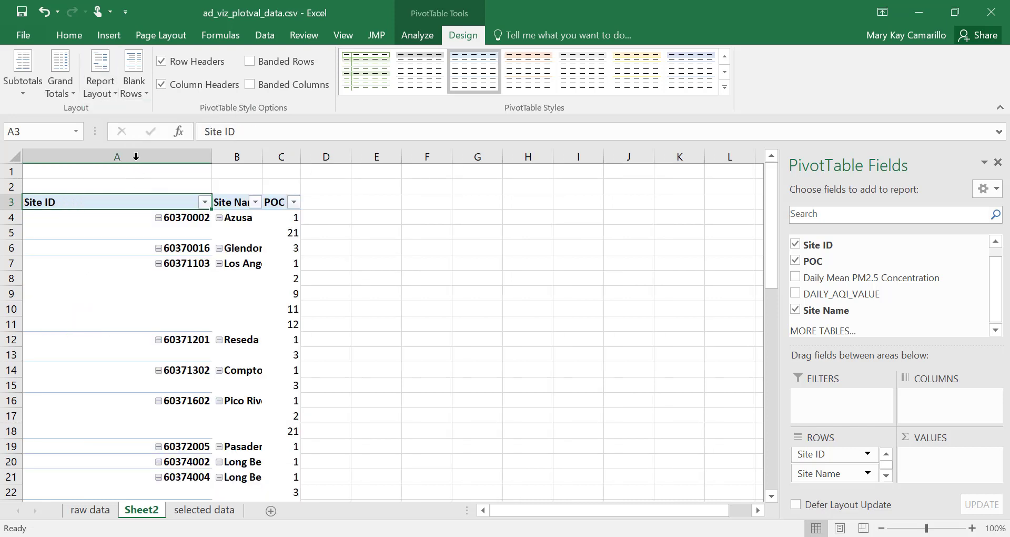
pyautogui.click(100, 81)
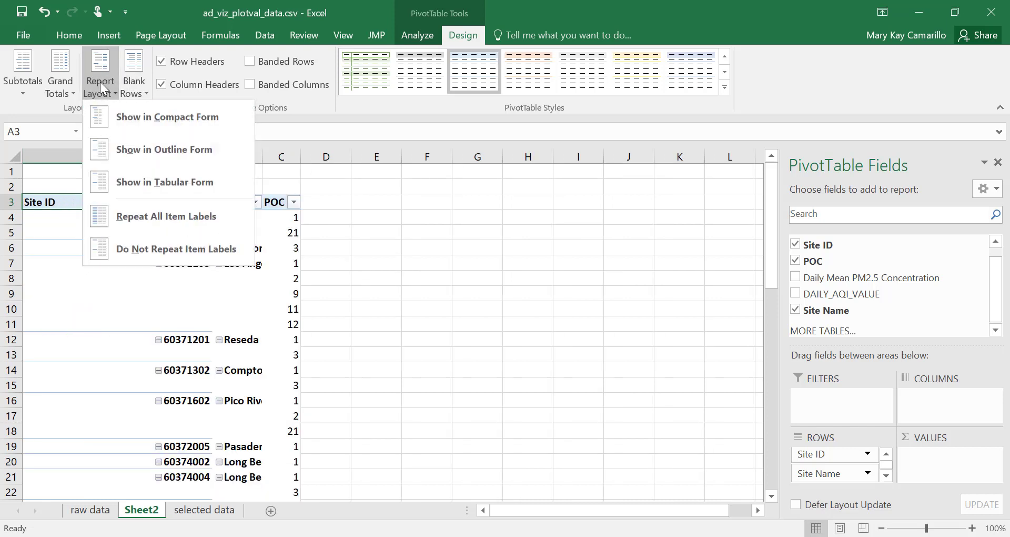
pyautogui.click(133, 210)
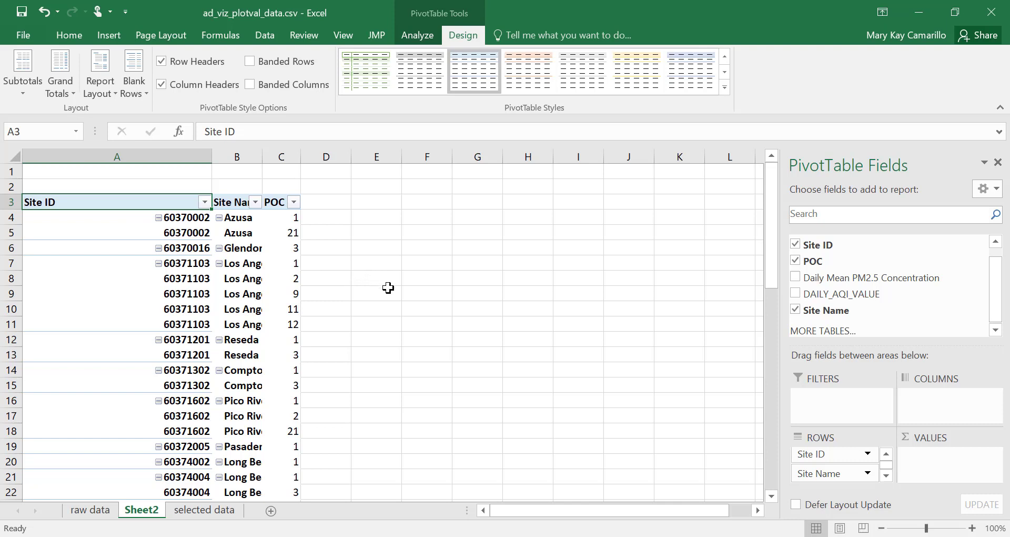
# Narrow the Site ID column and widen the Site Name column, and look through the listed sites and POC values.
pyautogui.moveTo(212, 154); pyautogui.dragTo(135, 153)
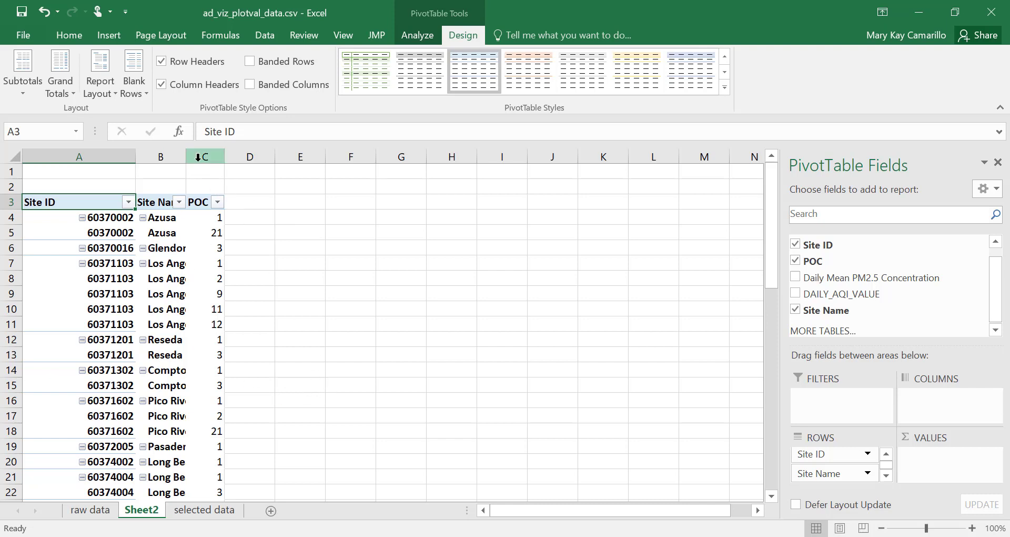
pyautogui.moveTo(189, 156); pyautogui.dragTo(306, 156)
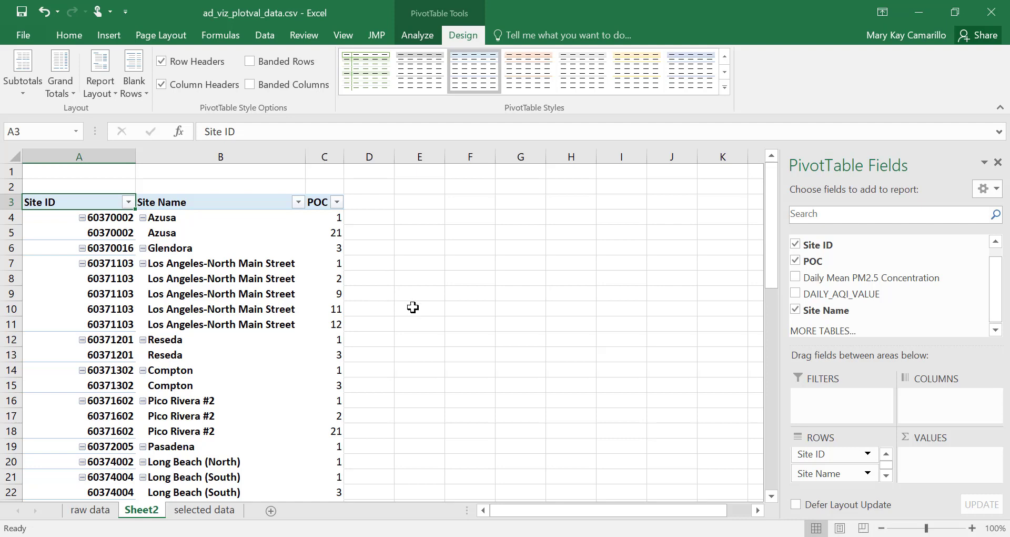
pyautogui.scroll(-1, 423, 309)
pyautogui.scroll(-3, 422, 308)
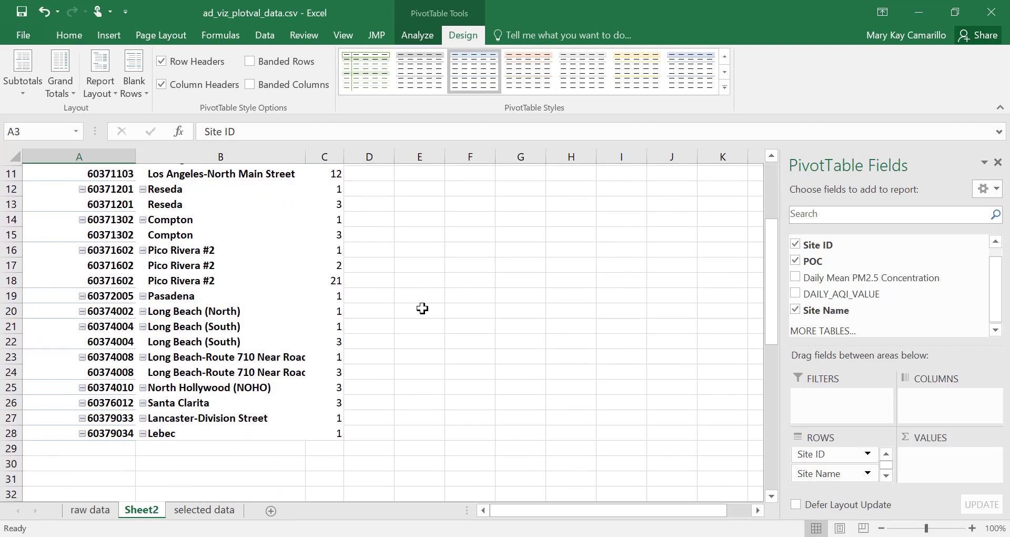
pyautogui.scroll(4, 422, 308)
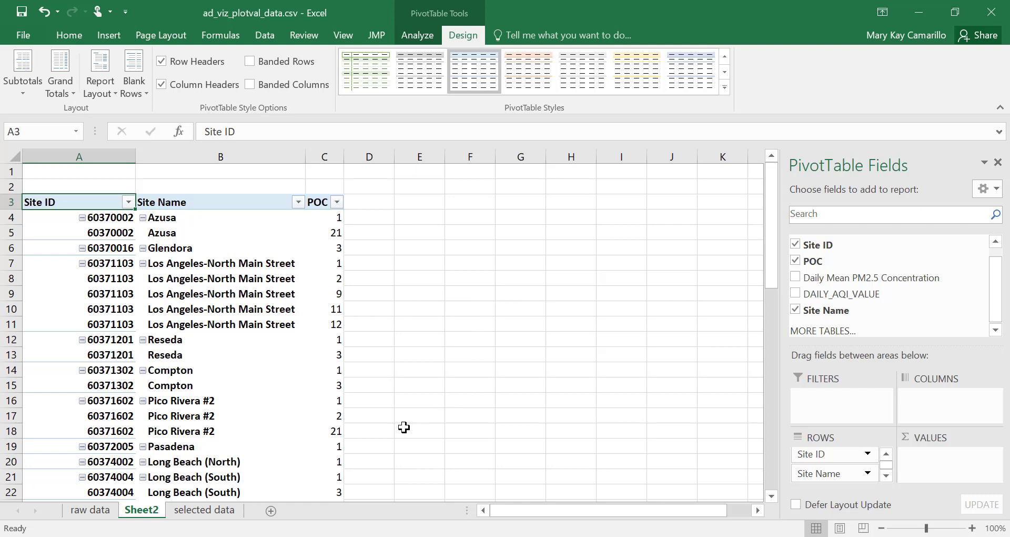
# Rename the PivotTable's worksheet as "pivot1" and move it after the selected data sheet.
pyautogui.rightClick(149, 517)
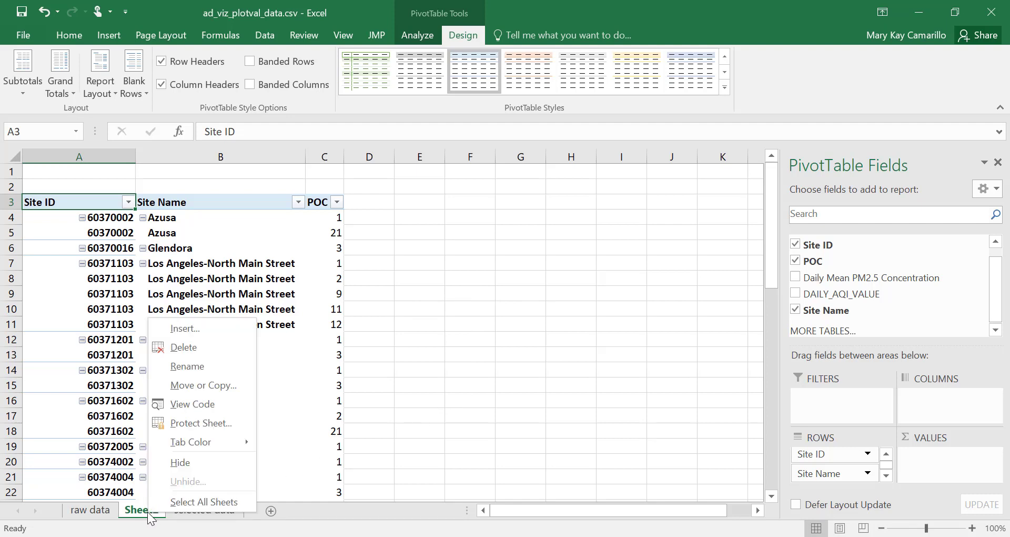
pyautogui.click(202, 364)
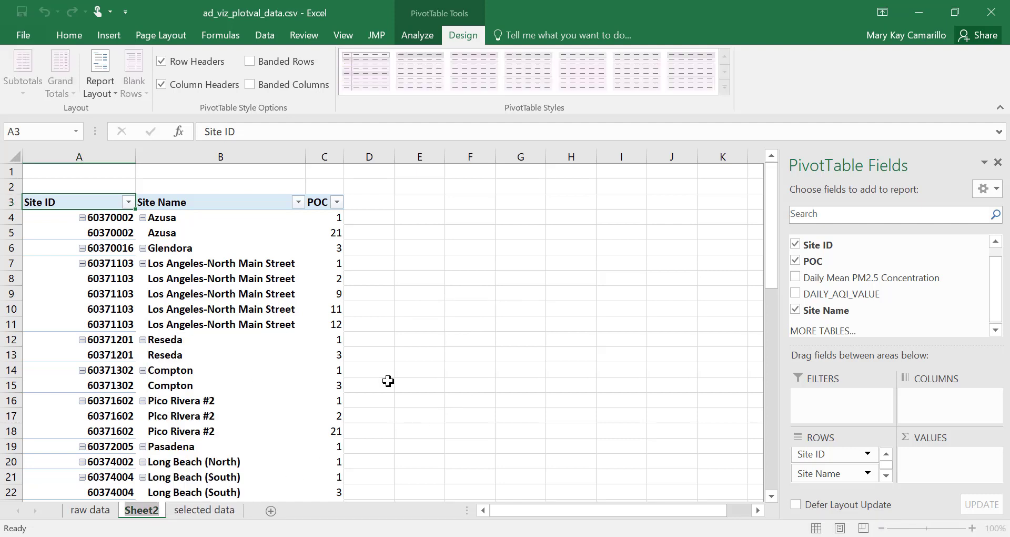
pyautogui.write('pivot')
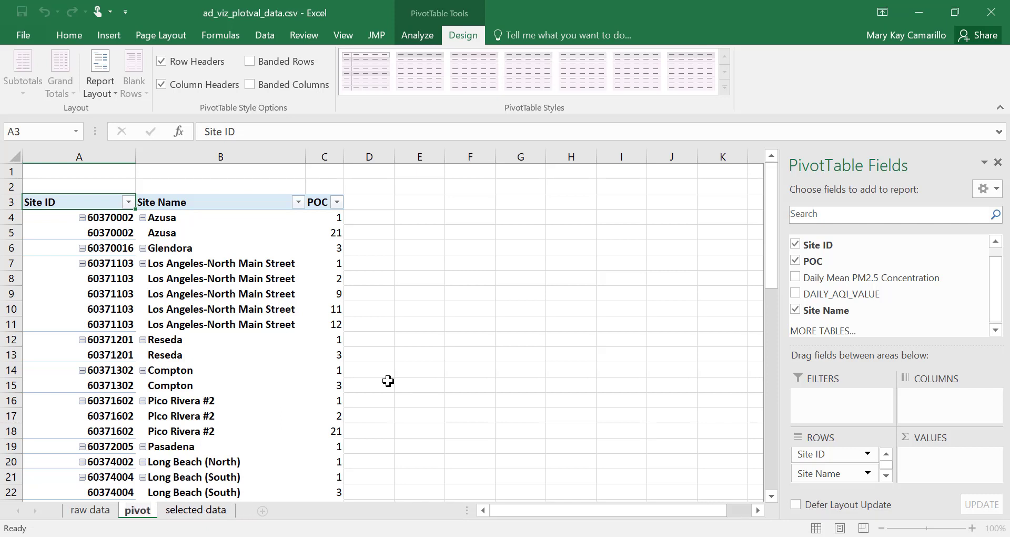
pyautogui.write('1')
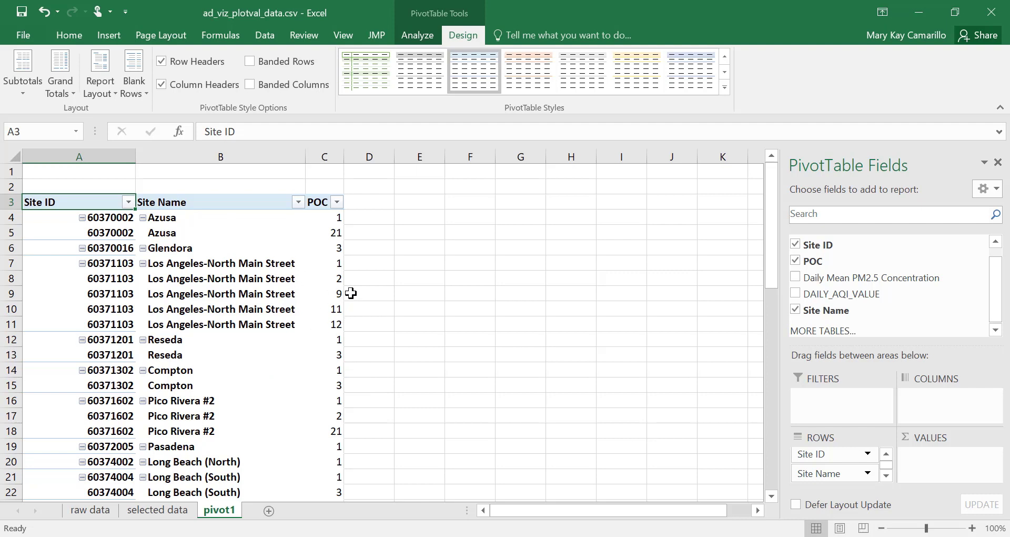
# Create a second PivotTable on a new worksheet from the range A1:F5526 of the selected data sheet.
pyautogui.click(158, 510)
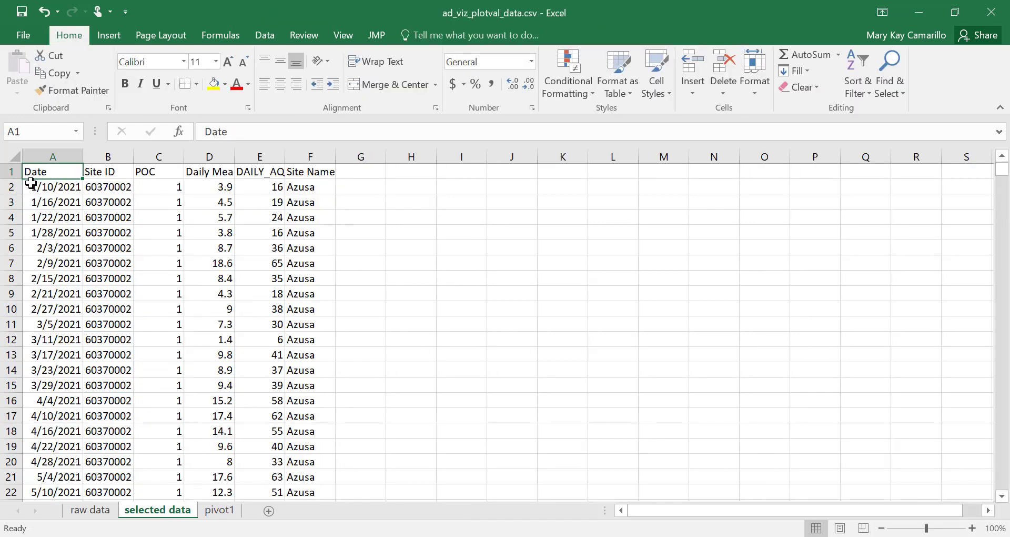
pyautogui.click(110, 37)
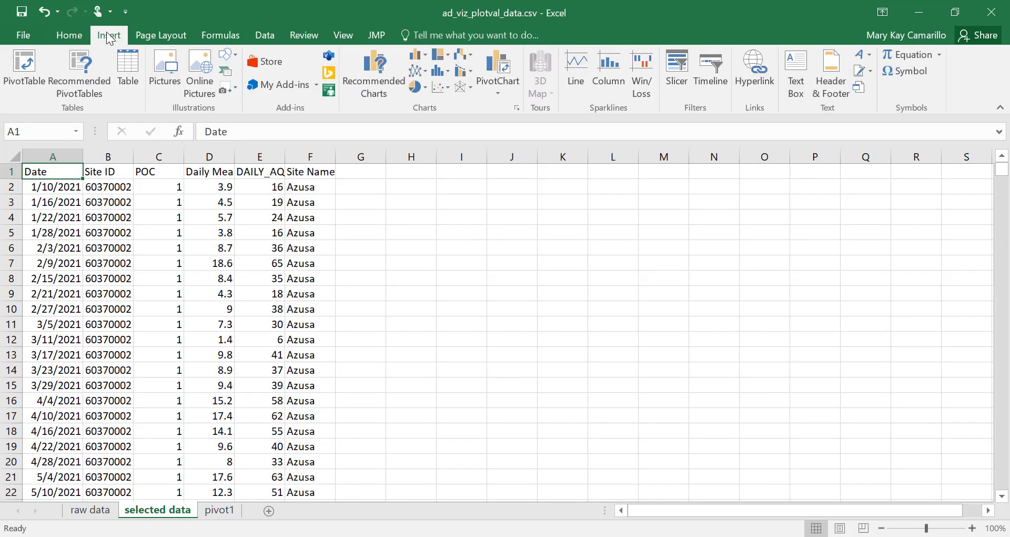
pyautogui.click(27, 71)
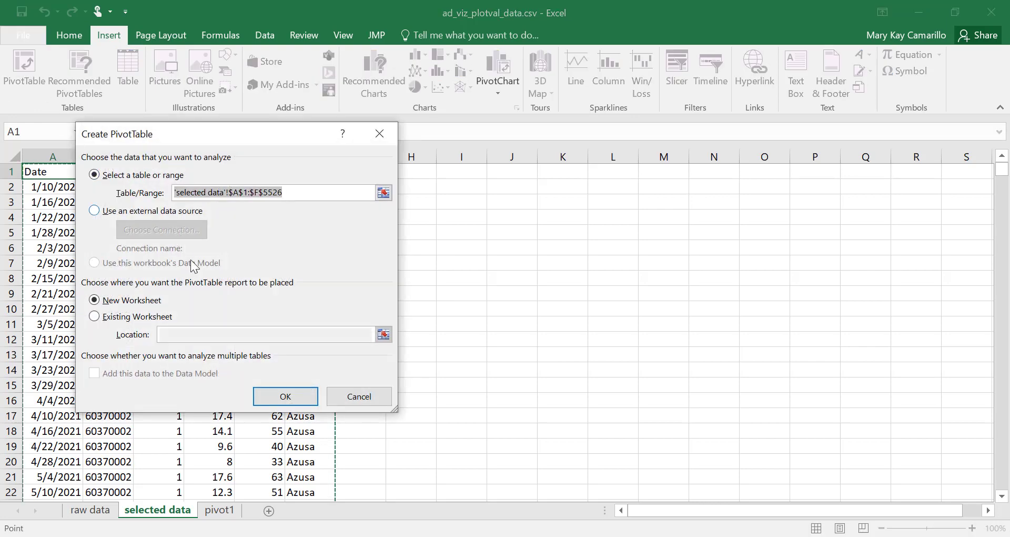
pyautogui.click(270, 407)
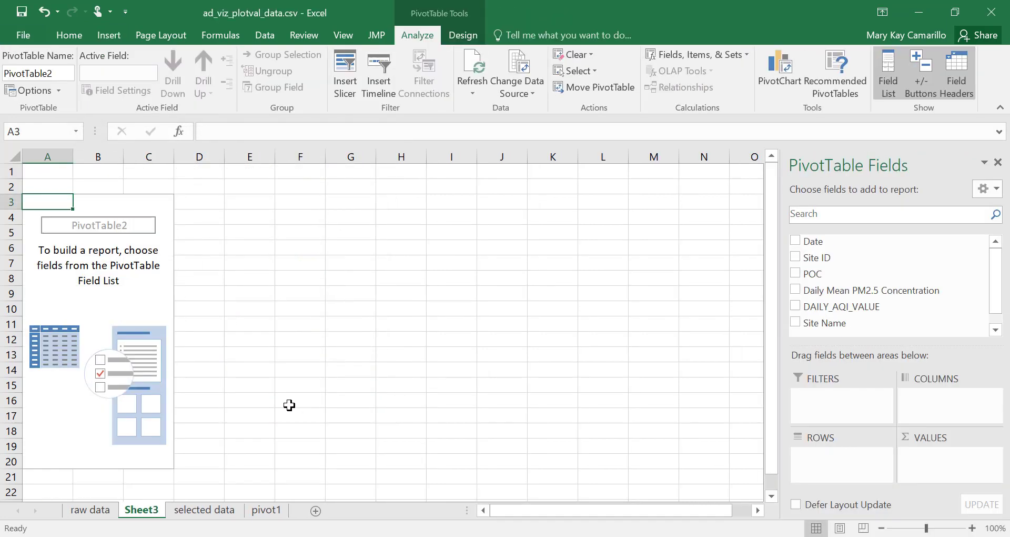
# Move the second PivotTable's worksheet after pivot1 and rename it "pivot2".
pyautogui.moveTo(142, 513); pyautogui.dragTo(285, 514)
pyautogui.rightClick(285, 514)
pyautogui.click(324, 368)
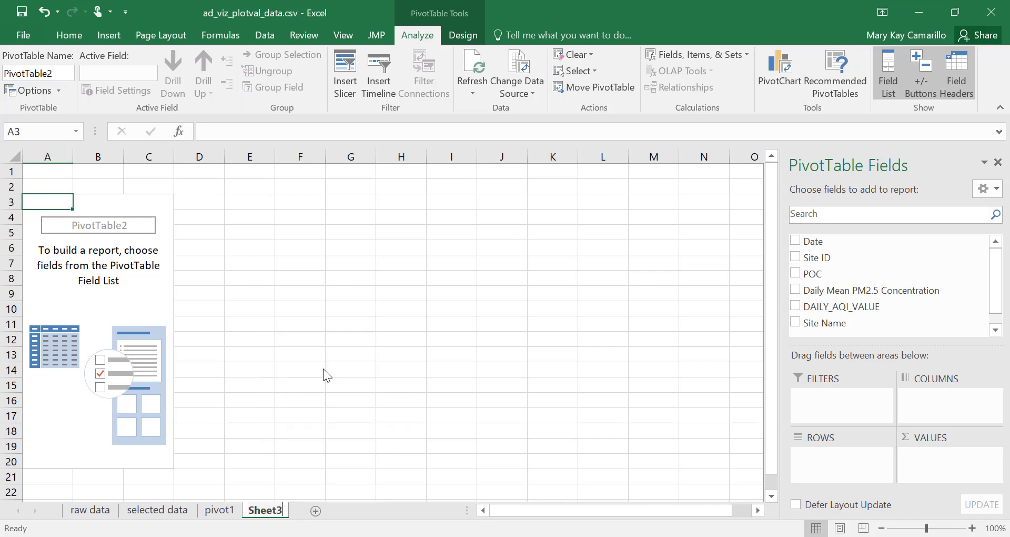
pyautogui.write('pivot2')
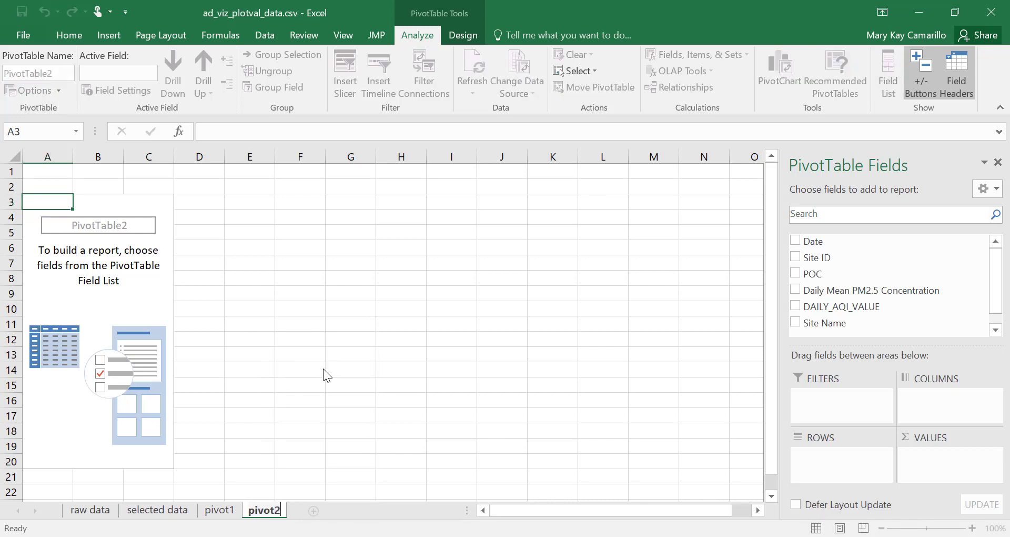
pyautogui.press('Return')
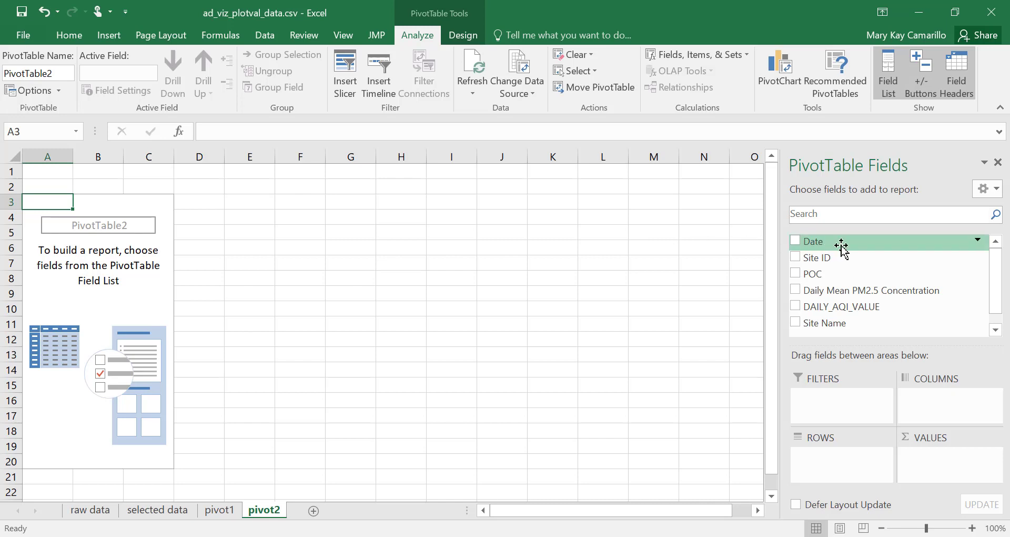
# Add the Date field to the rows of the PivotTable on pivot2.
pyautogui.moveTo(842, 248); pyautogui.dragTo(844, 459)
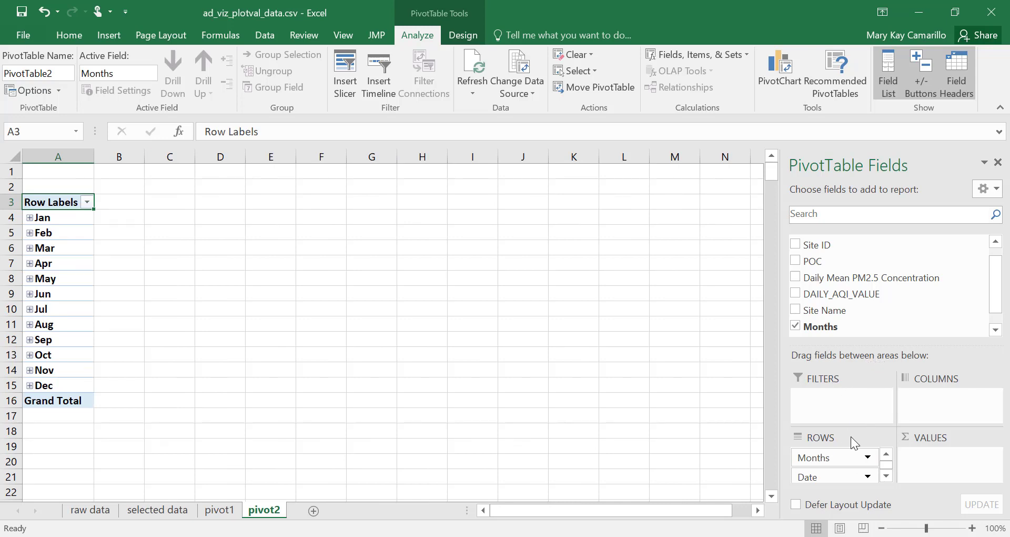
pyautogui.scroll(-1, 851, 436)
pyautogui.scroll(1, 794, 431)
pyautogui.scroll(-1, 918, 306)
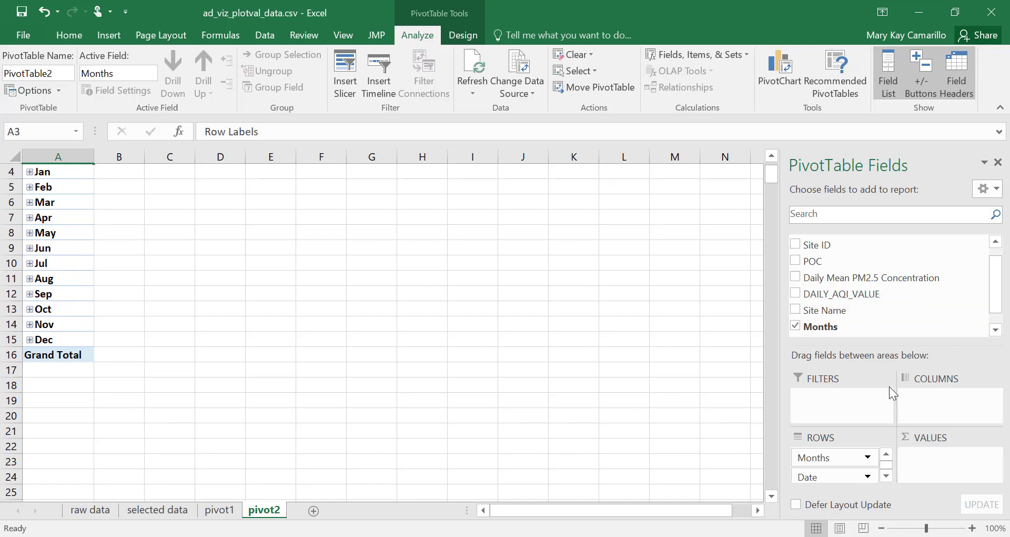
pyautogui.scroll(-1, 842, 477)
pyautogui.scroll(2, 842, 478)
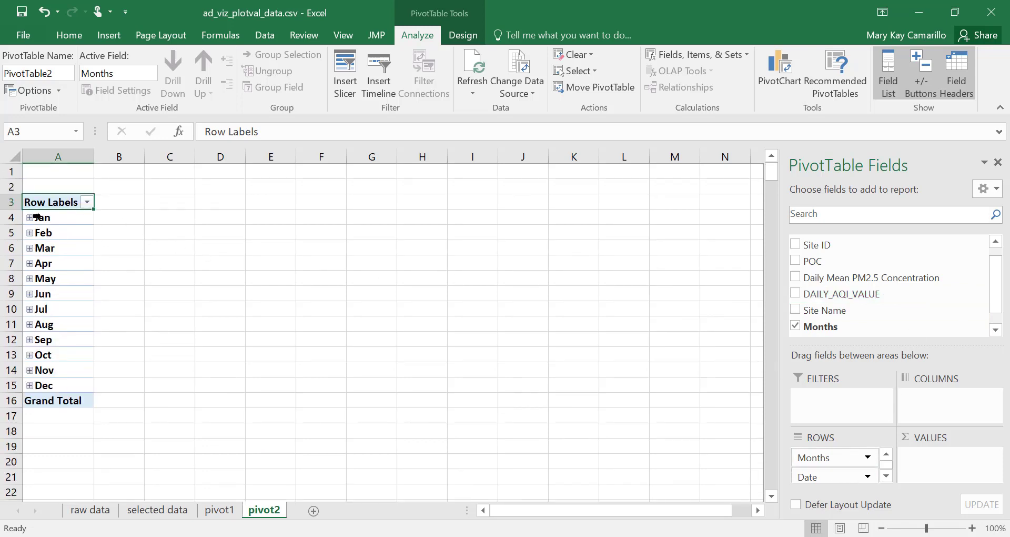
# Expand the entire Months field so that every month lists its individual dates.
pyautogui.click(39, 233)
pyautogui.rightClick(42, 234)
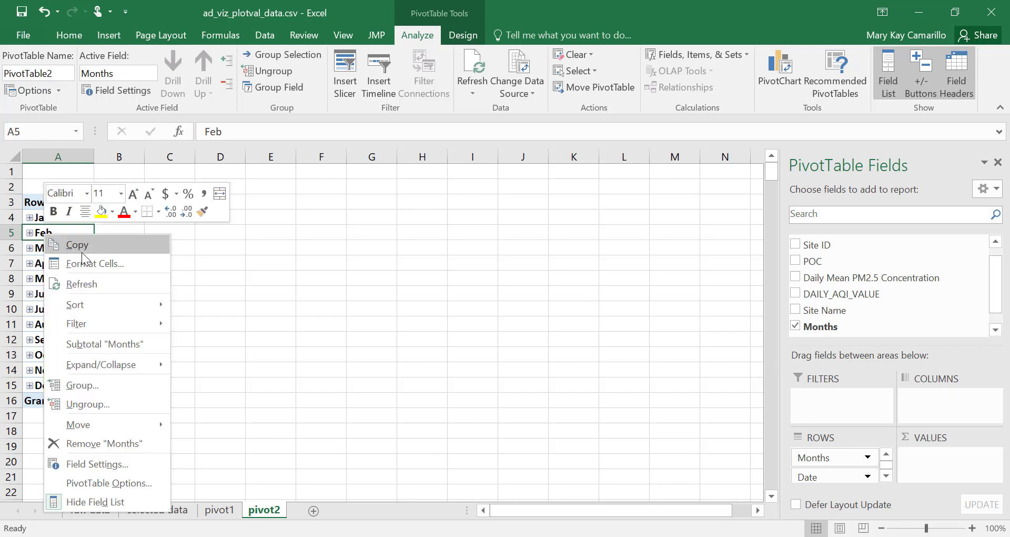
pyautogui.moveTo(103, 365)
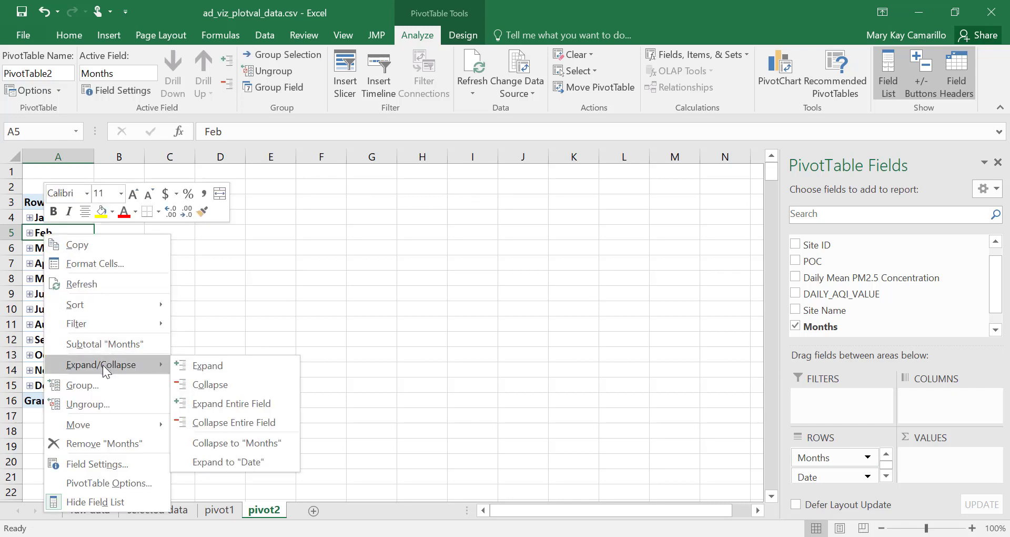
pyautogui.click(264, 402)
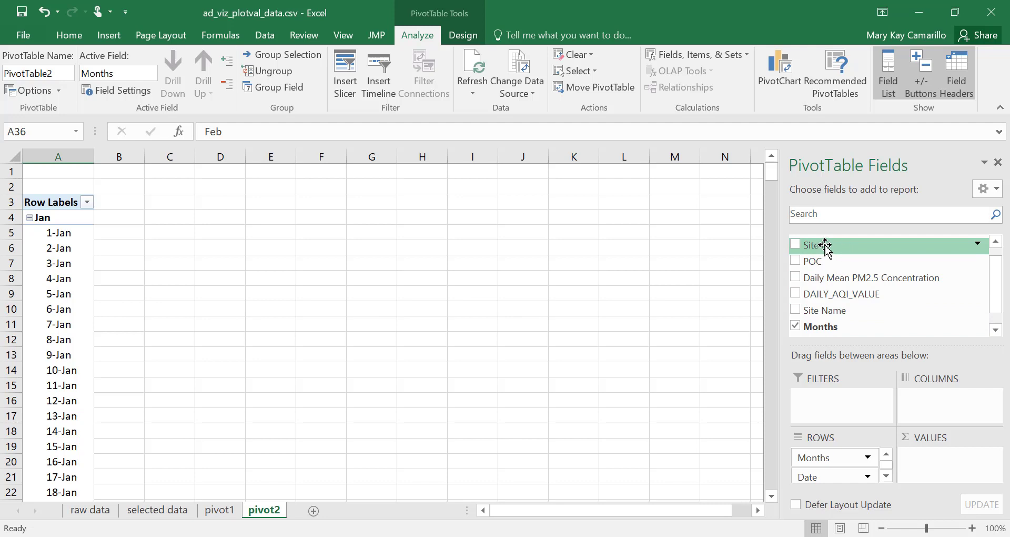
# Place Site Name in the PivotTable's columns and Daily Mean PM2.5 Concentration in its values.
pyautogui.moveTo(835, 311); pyautogui.dragTo(936, 406)
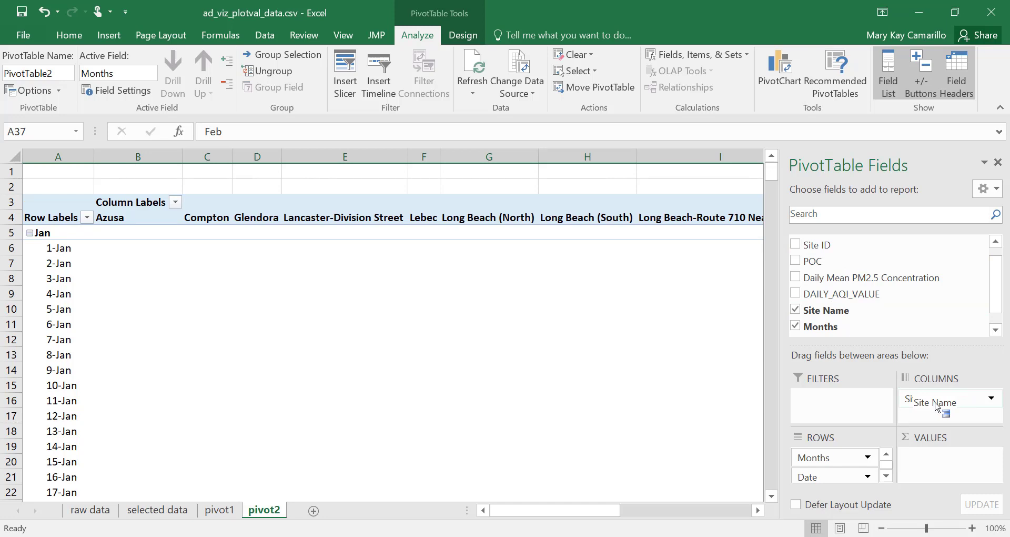
pyautogui.moveTo(936, 406); pyautogui.dragTo(913, 383)
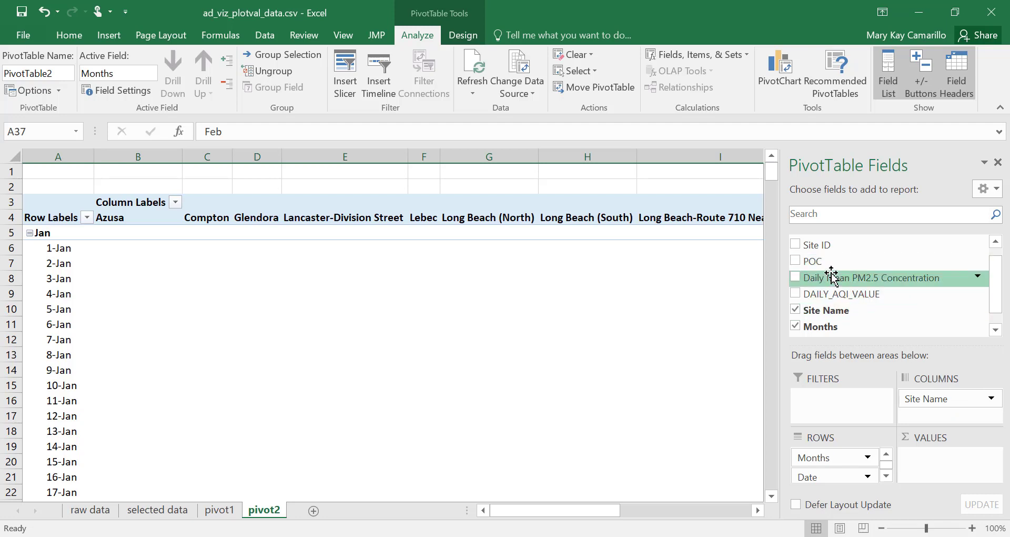
pyautogui.moveTo(836, 278); pyautogui.dragTo(960, 462)
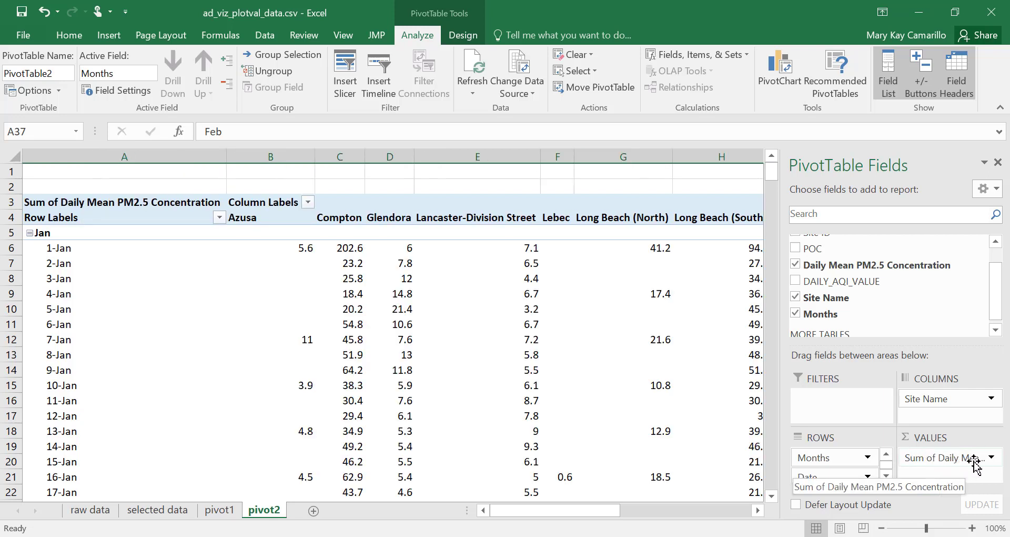
# Summarize the Daily Mean PM2.5 Concentration values by Average instead of Sum.
pyautogui.click(991, 457)
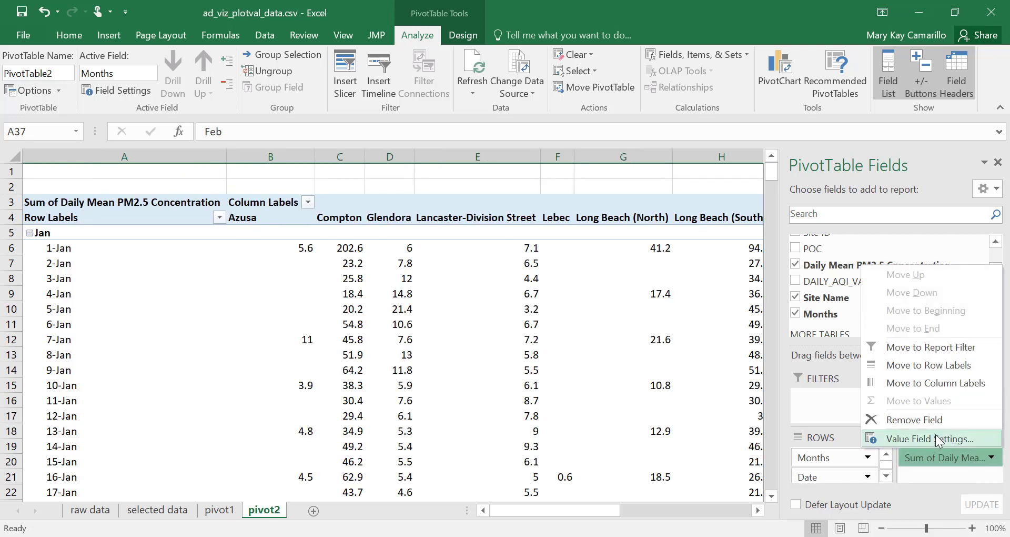
pyautogui.click(934, 439)
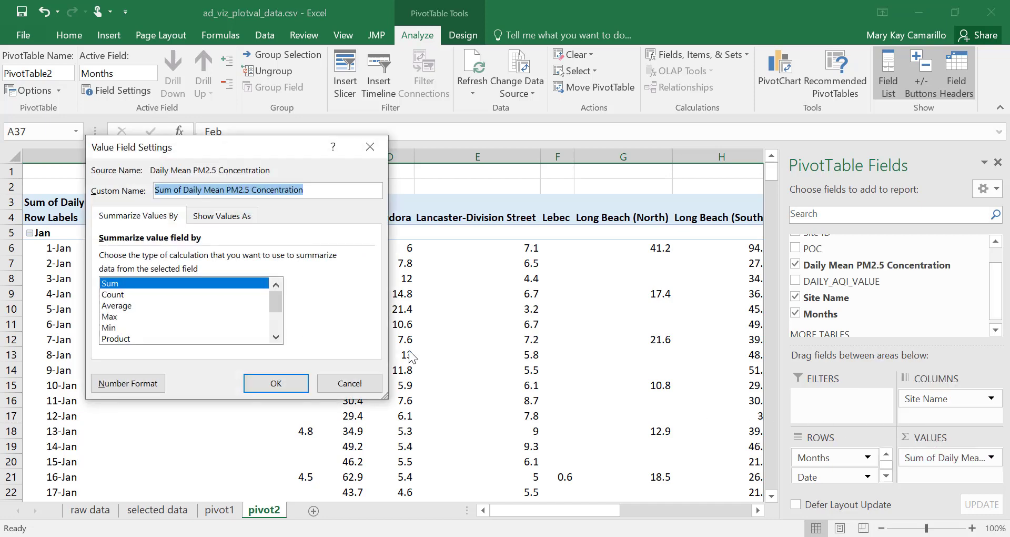
pyautogui.click(162, 304)
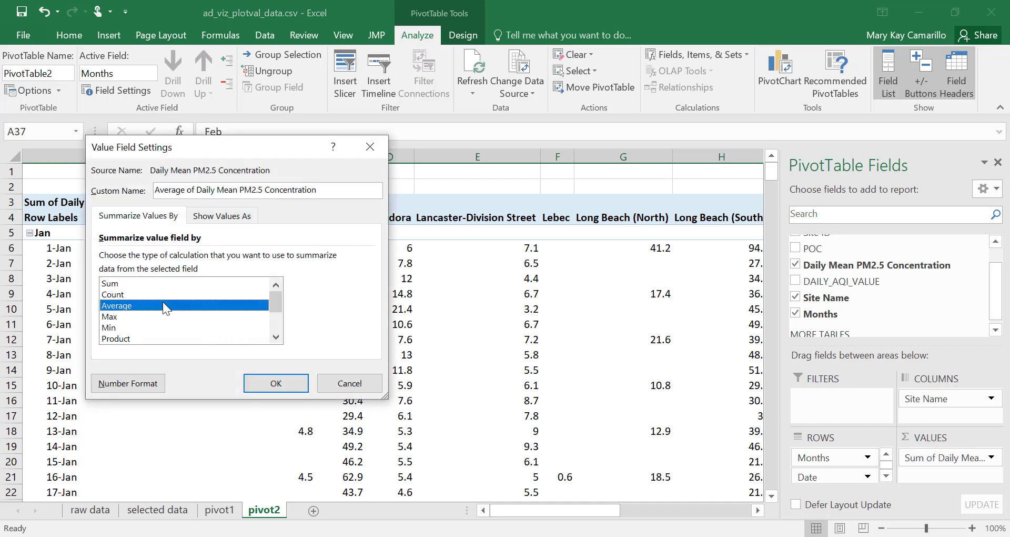
pyautogui.click(256, 383)
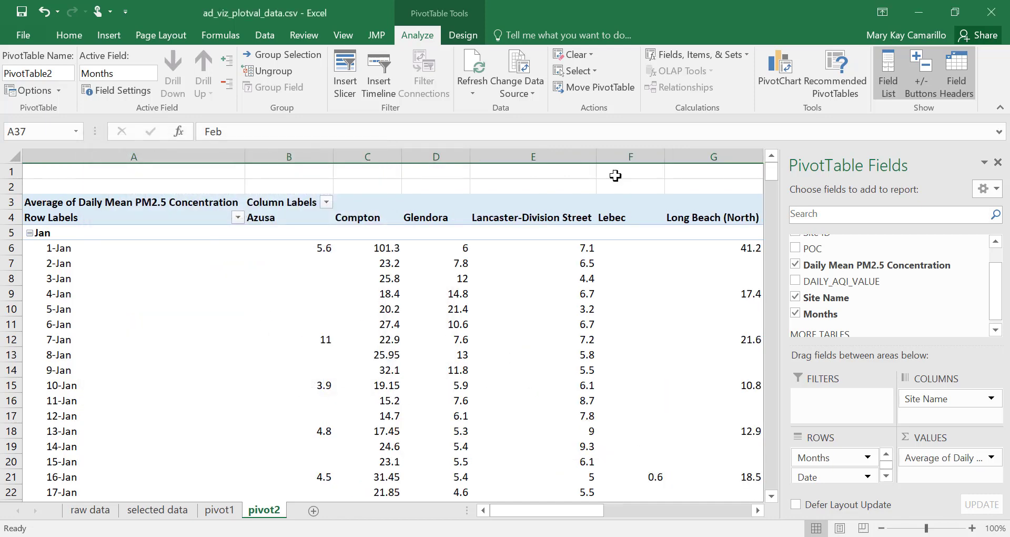
# Hide the PivotTable's subtotals and turn off its grand totals for rows and columns.
pyautogui.click(463, 38)
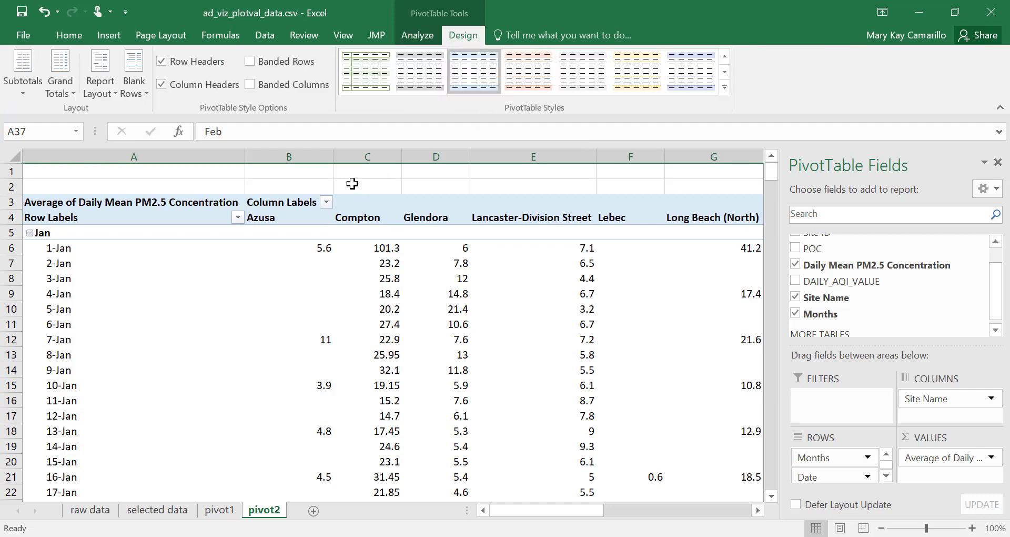
pyautogui.click(22, 74)
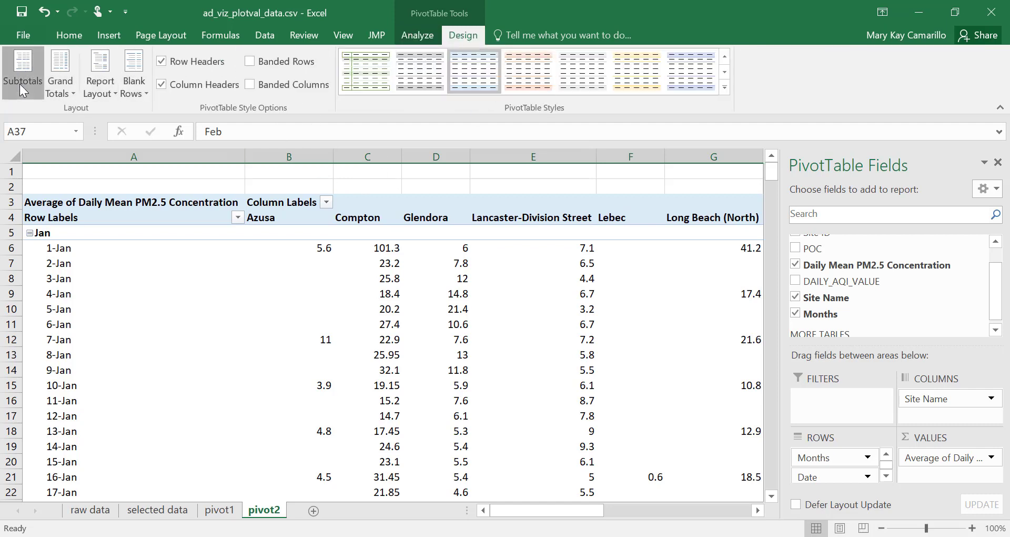
pyautogui.click(52, 105)
pyautogui.click(59, 89)
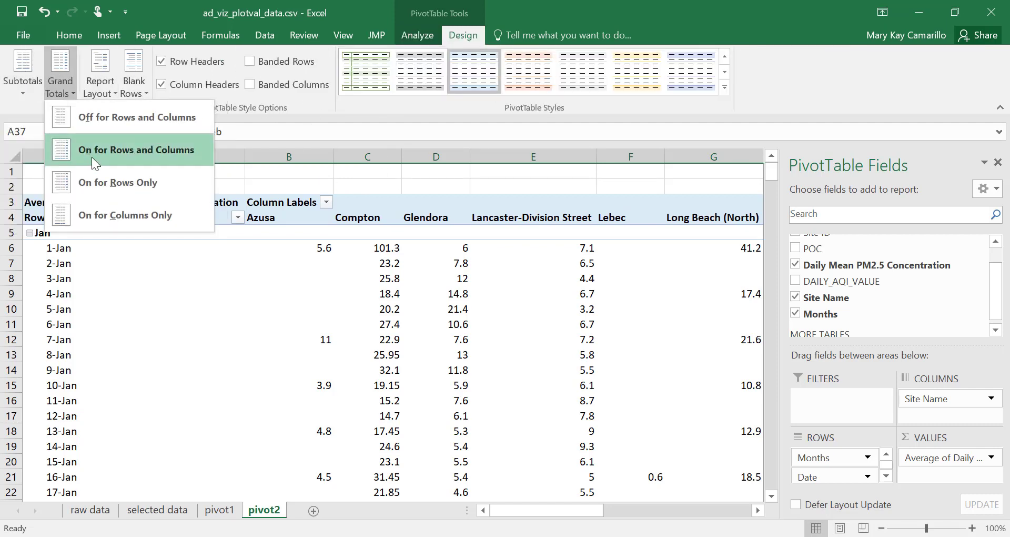
pyautogui.click(94, 114)
# Show the daily averages PivotTable on pivot2 in tabular form with all item labels repeated.
pyautogui.click(96, 84)
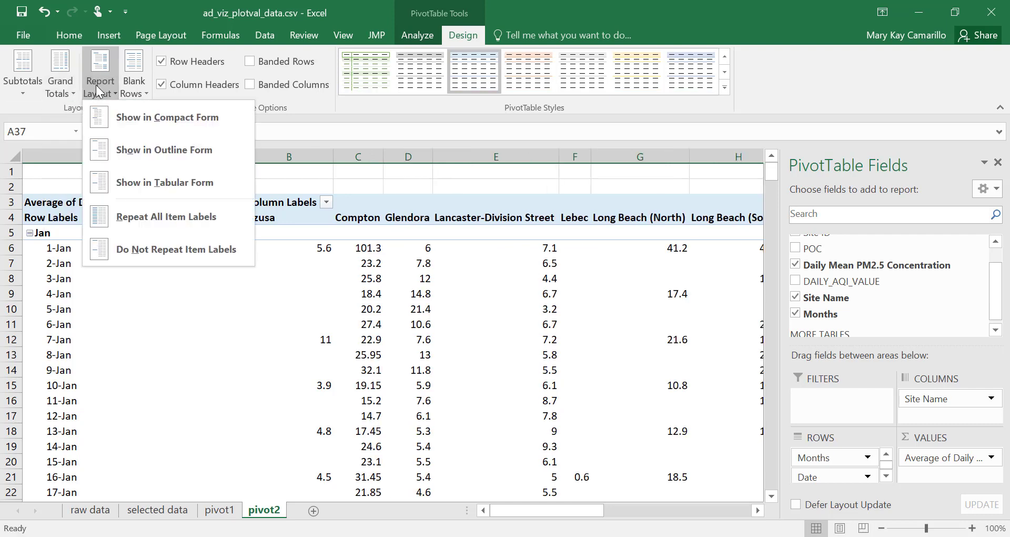
pyautogui.click(149, 172)
pyautogui.click(108, 90)
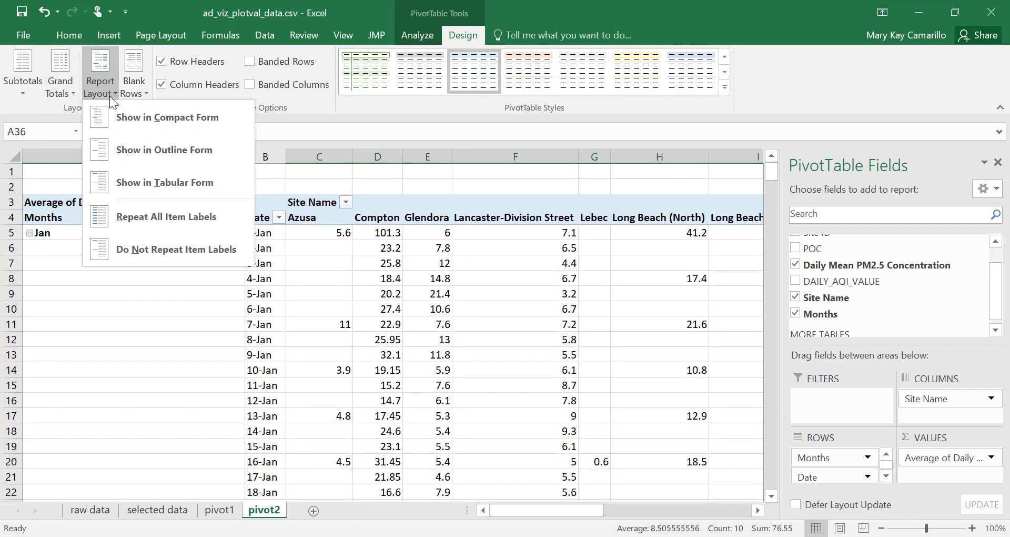
pyautogui.click(133, 217)
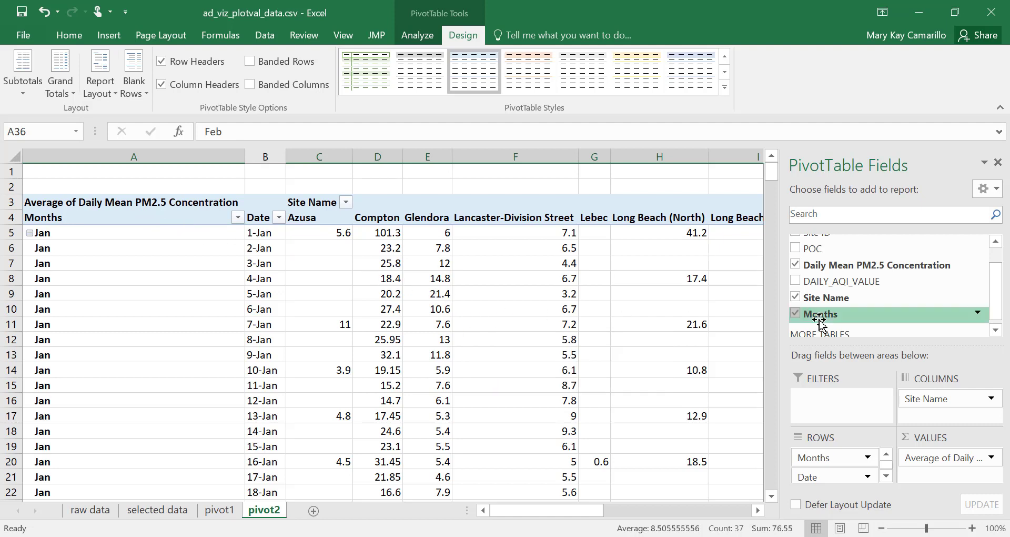
pyautogui.scroll(-2, 857, 320)
pyautogui.scroll(1, 425, 300)
pyautogui.scroll(1, 425, 300)
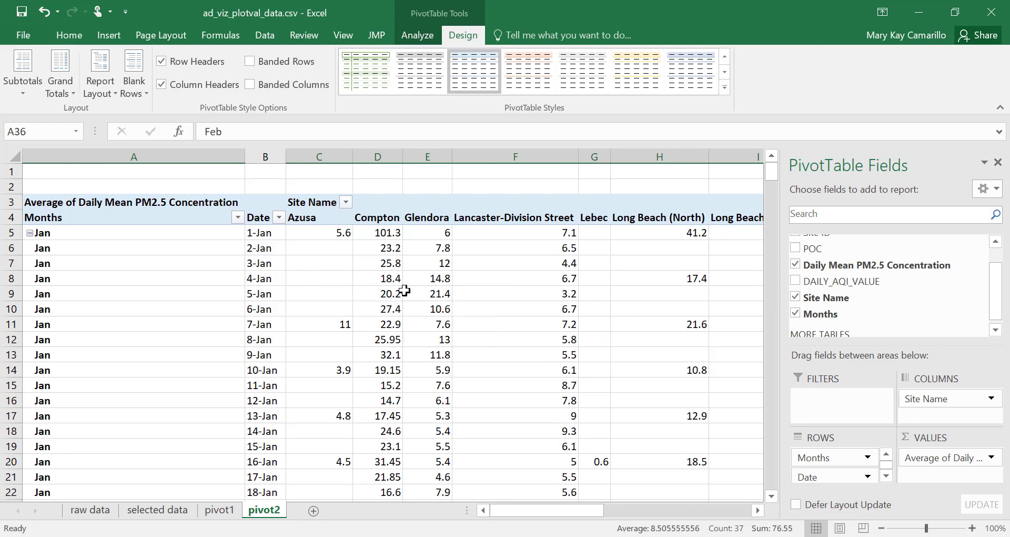
pyautogui.moveTo(451, 252)
pyautogui.moveTo(443, 264)
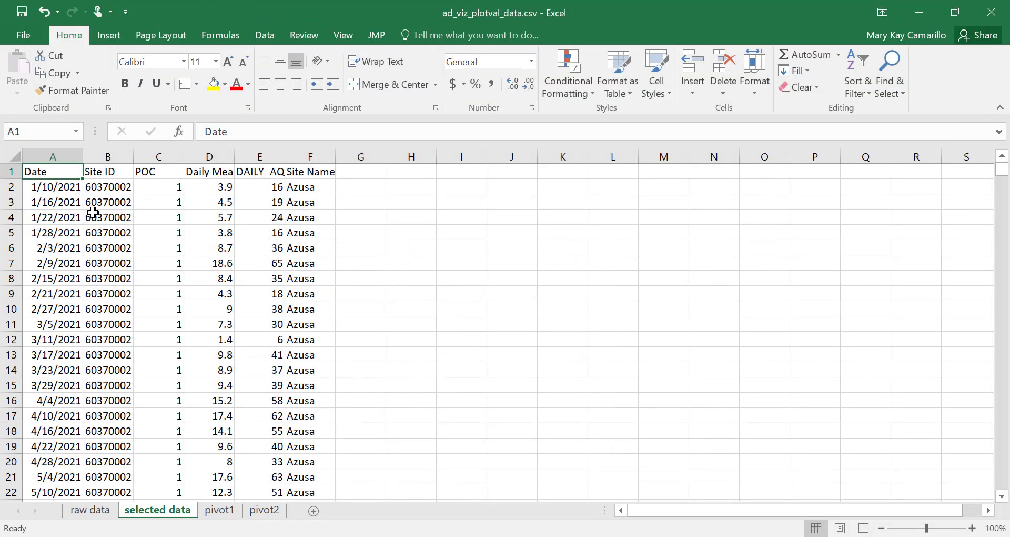
# Create a third PivotTable on a new worksheet from the range A1:F5526 of the selected data sheet.
pyautogui.click(108, 35)
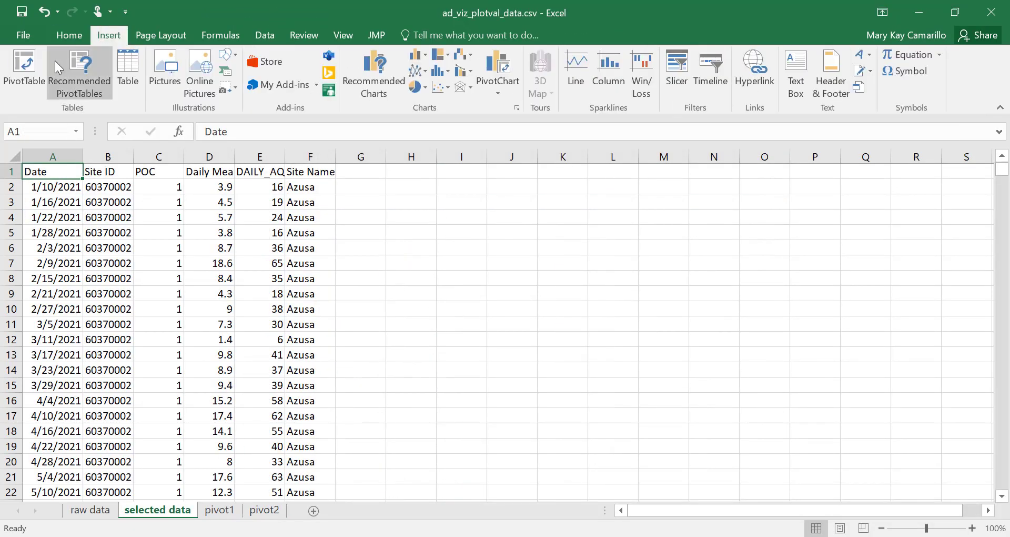
pyautogui.click(29, 79)
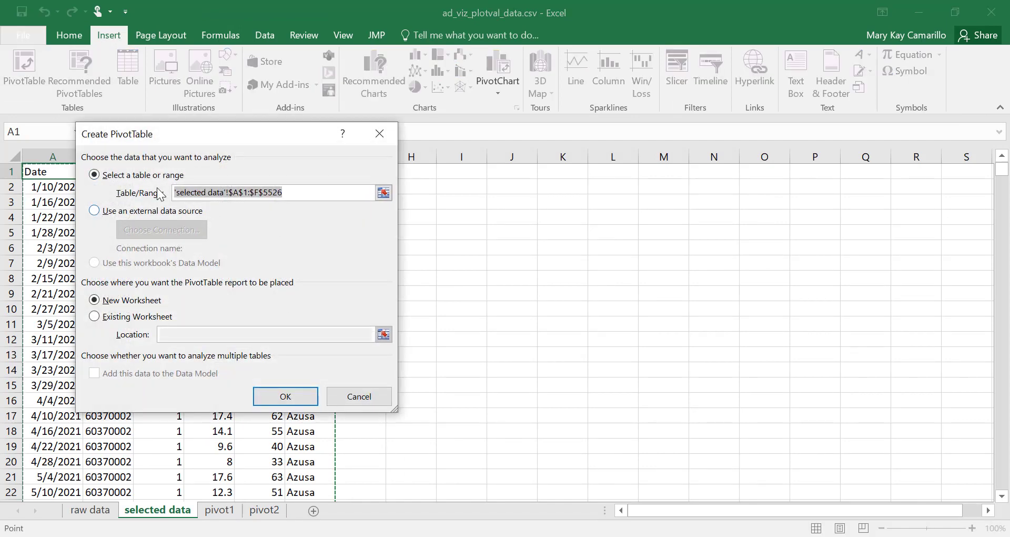
pyautogui.click(282, 399)
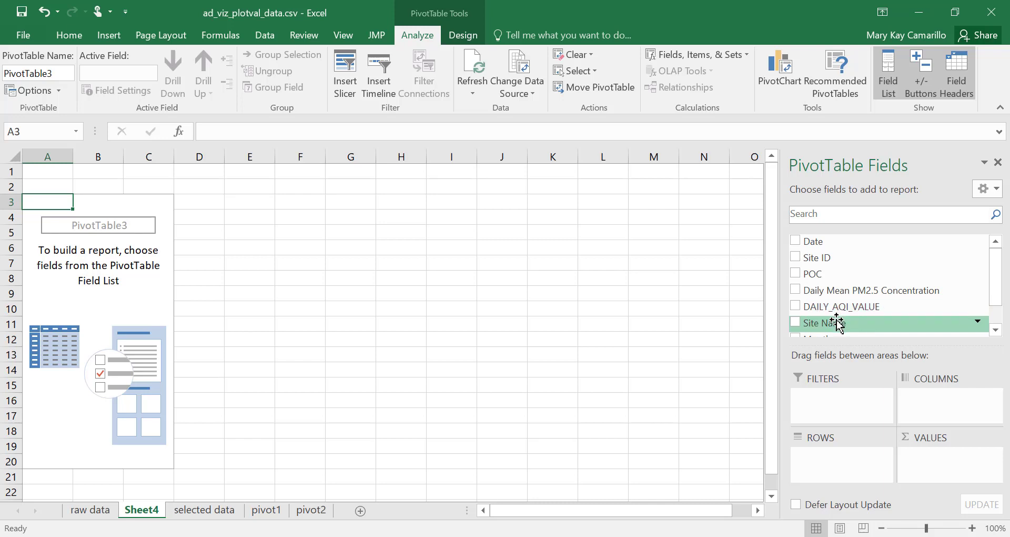
# Put Site Name in the new PivotTable's columns and Daily Mean PM2.5 Concentration in its values, summarized by Average.
pyautogui.moveTo(836, 322); pyautogui.dragTo(951, 393)
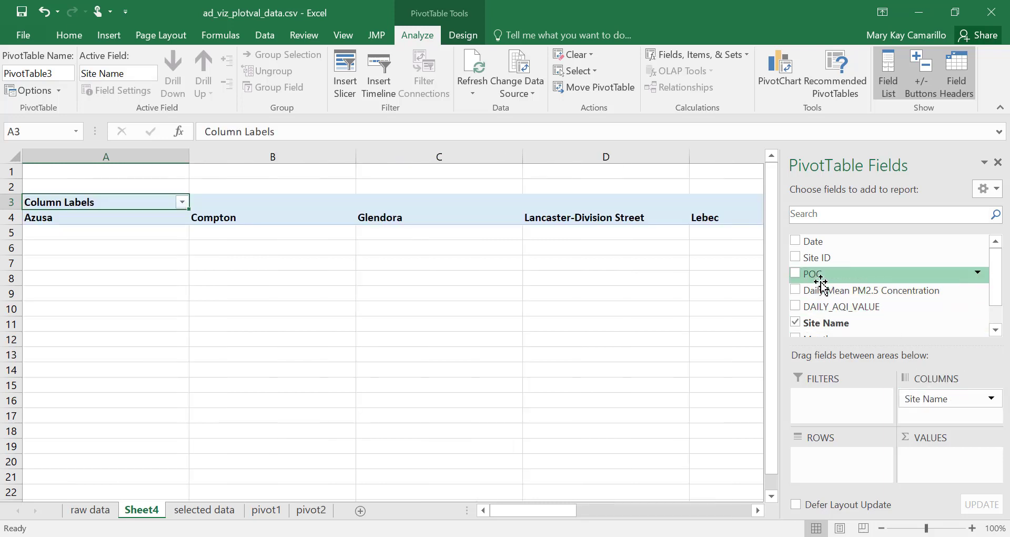
pyautogui.moveTo(827, 293); pyautogui.dragTo(957, 459)
pyautogui.click(921, 438)
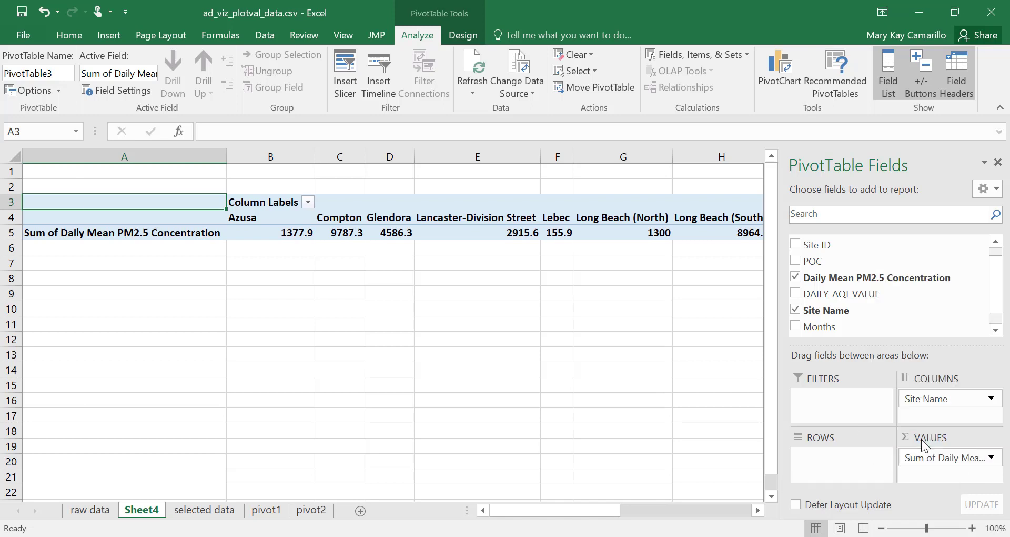
pyautogui.click(205, 307)
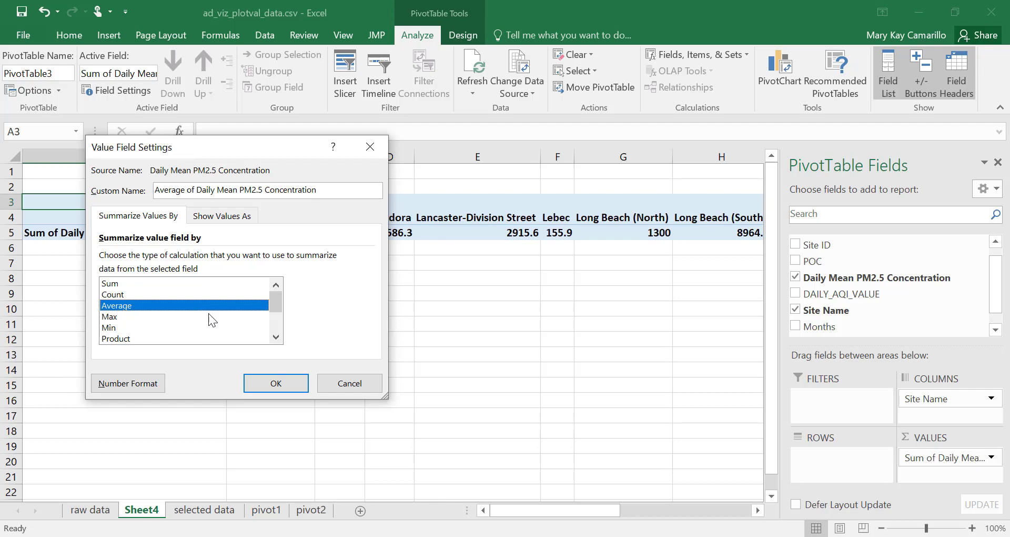
pyautogui.click(274, 382)
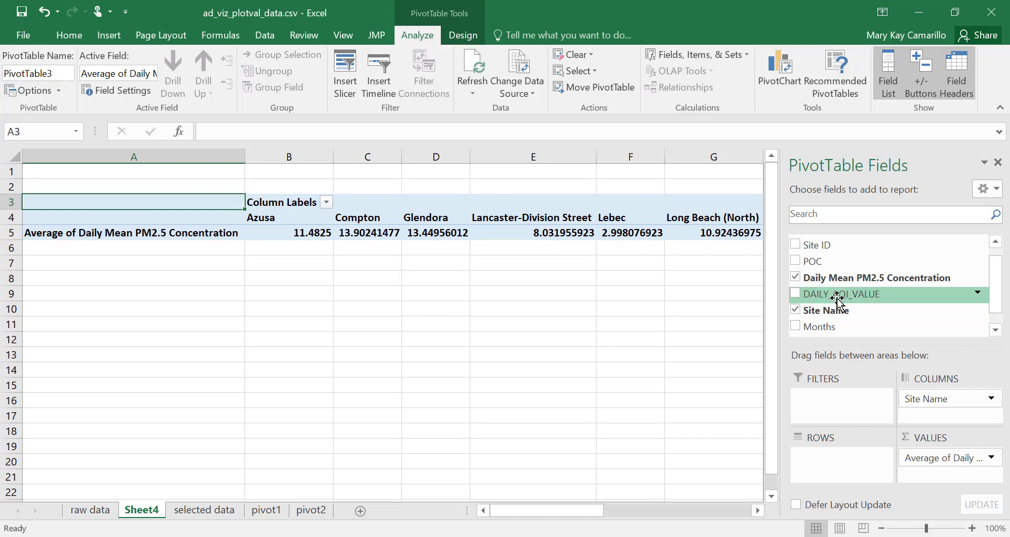
# Add Daily Mean PM2.5 Concentration to the values a second time and move the Values field from columns to rows.
pyautogui.moveTo(824, 279); pyautogui.dragTo(926, 476)
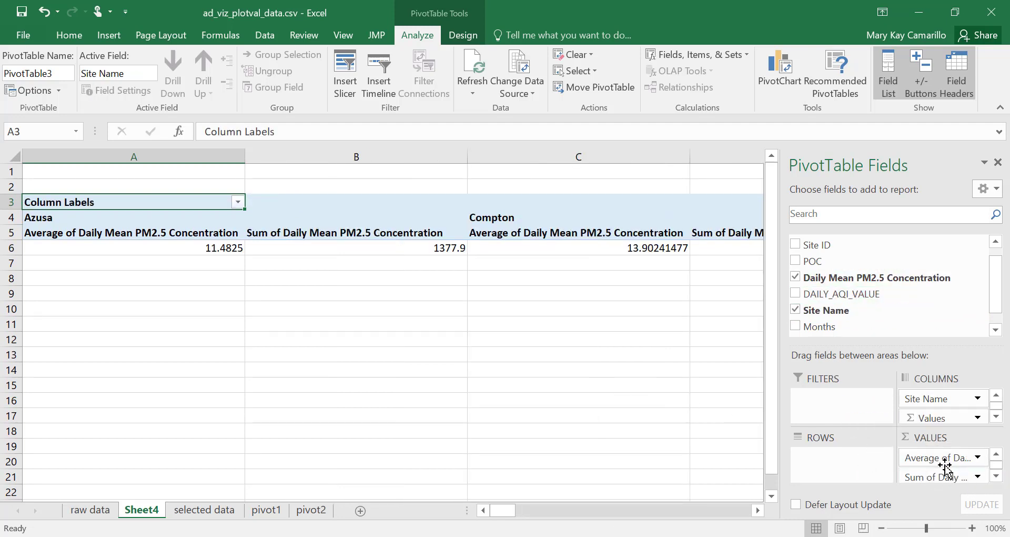
pyautogui.scroll(-2, 947, 463)
pyautogui.scroll(2, 947, 466)
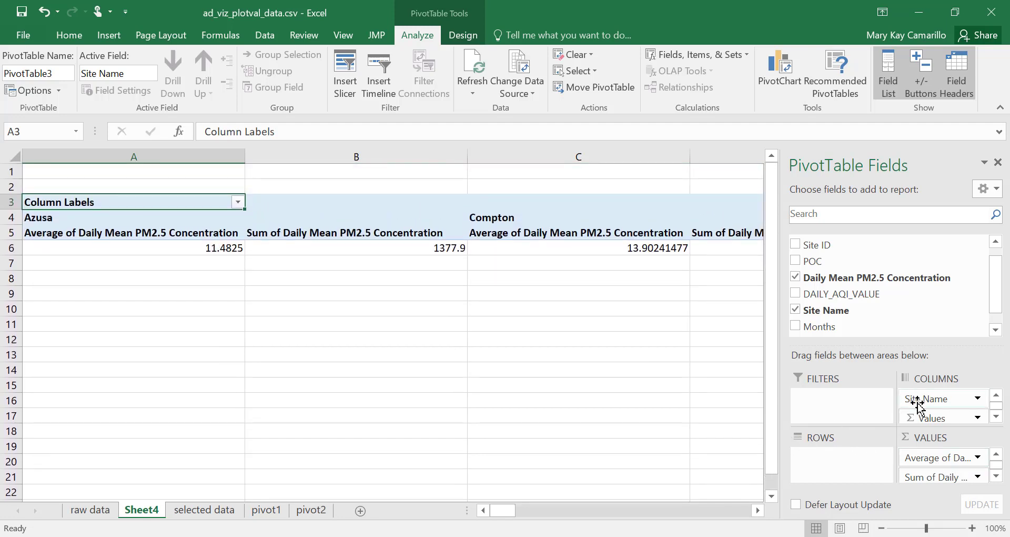
pyautogui.moveTo(934, 418); pyautogui.dragTo(855, 469)
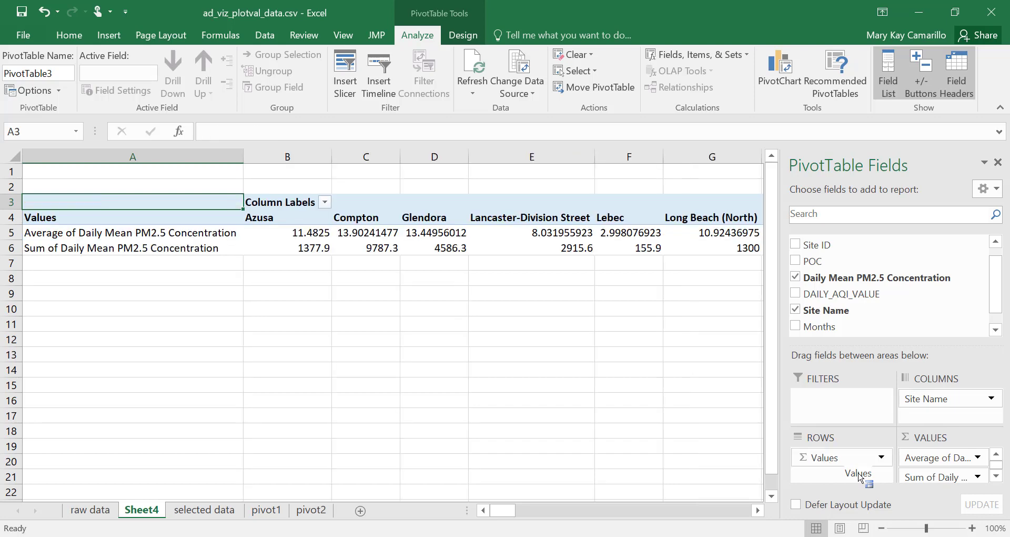
# Summarize the second Daily Mean PM2.5 Concentration value field by Min instead of Sum.
pyautogui.click(950, 478)
pyautogui.click(935, 459)
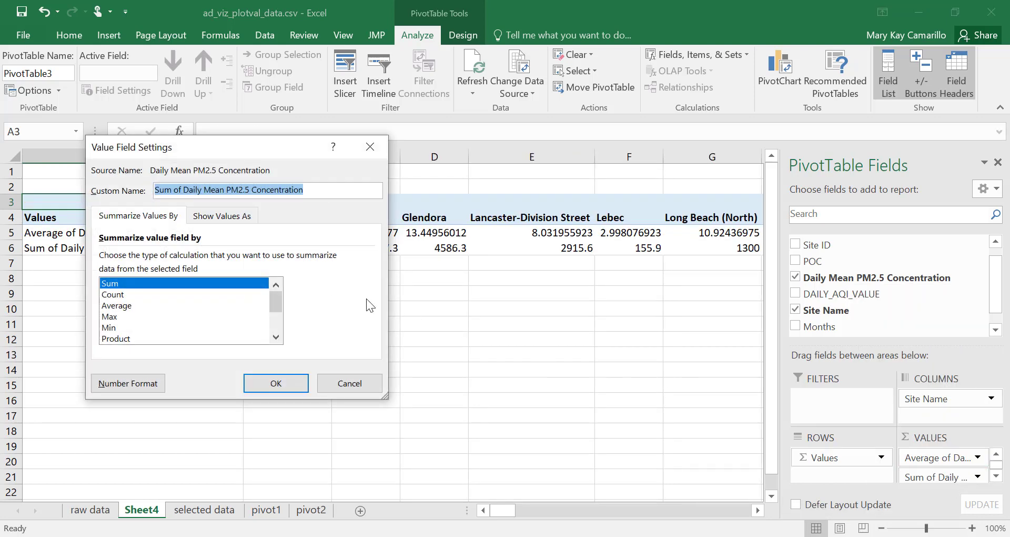
pyautogui.click(276, 336)
pyautogui.click(276, 337)
pyautogui.click(277, 337)
pyautogui.click(276, 337)
pyautogui.click(276, 337)
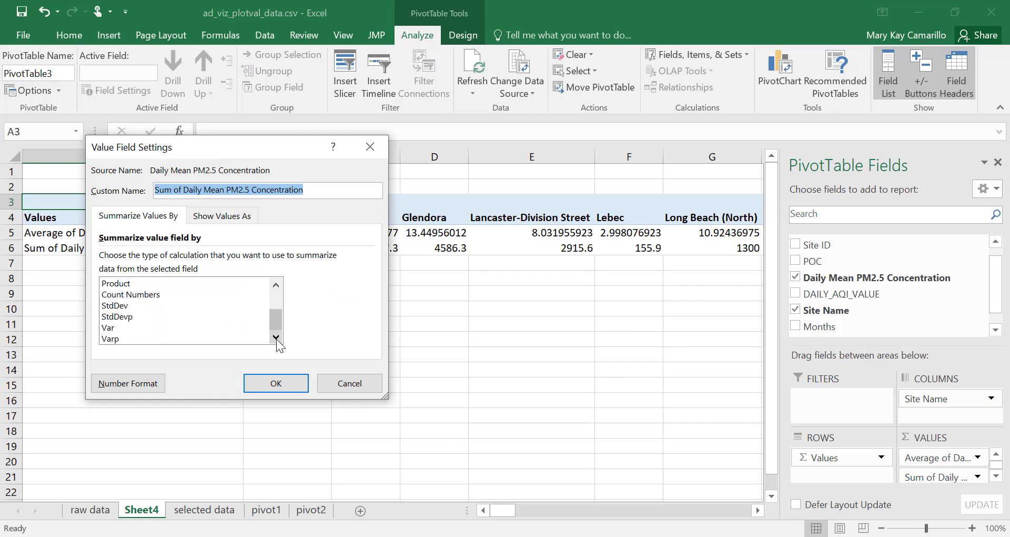
pyautogui.click(276, 284)
pyautogui.click(276, 284)
pyautogui.click(276, 284)
pyautogui.click(276, 285)
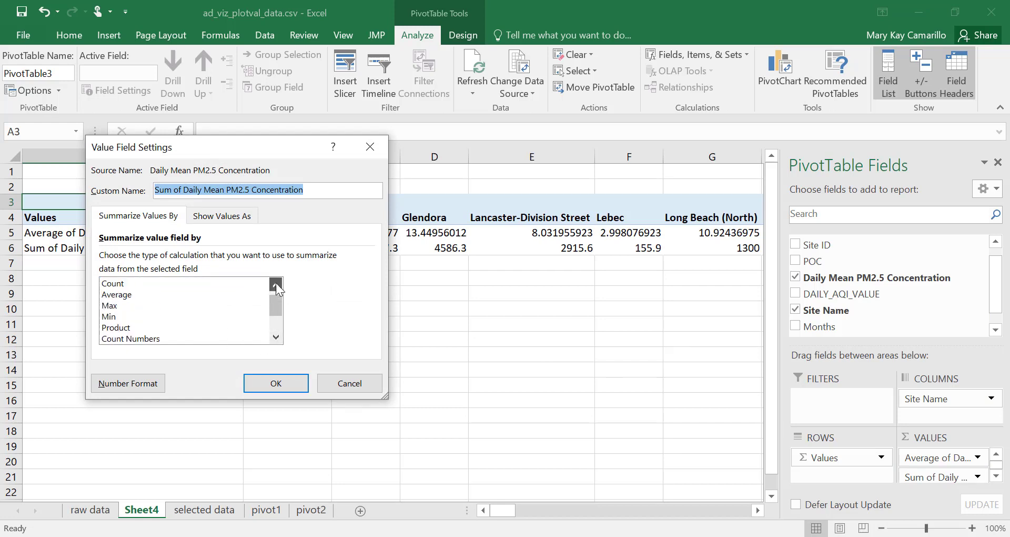
pyautogui.click(275, 284)
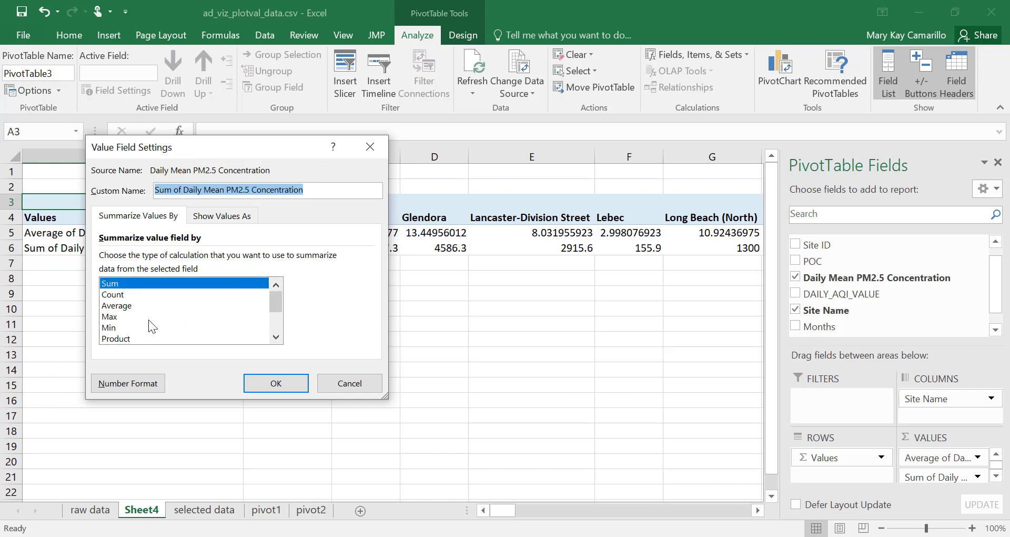
pyautogui.click(115, 326)
pyautogui.click(276, 383)
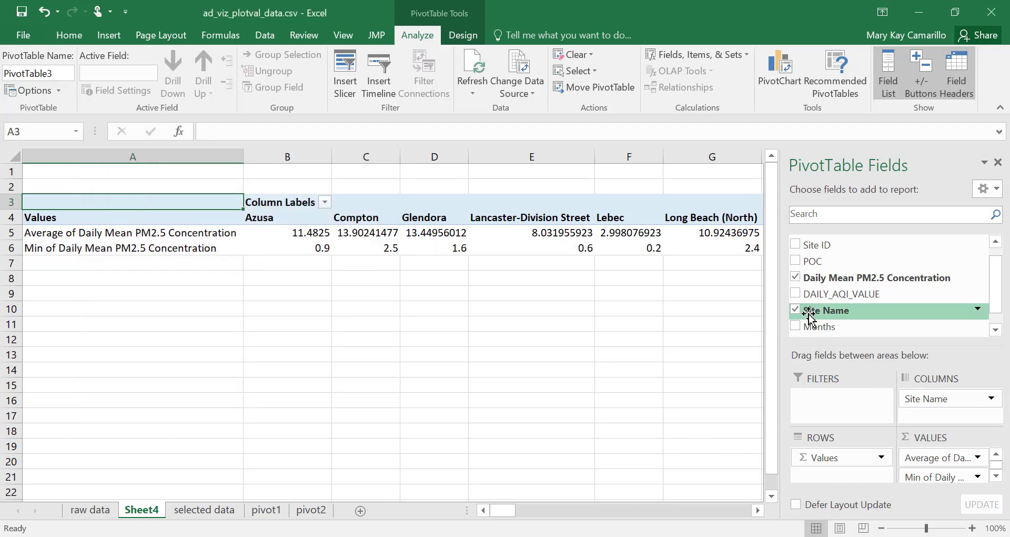
# Add Daily Mean PM2.5 Concentration to the values a third time and move it down below the Min field.
pyautogui.moveTo(819, 281); pyautogui.dragTo(964, 486)
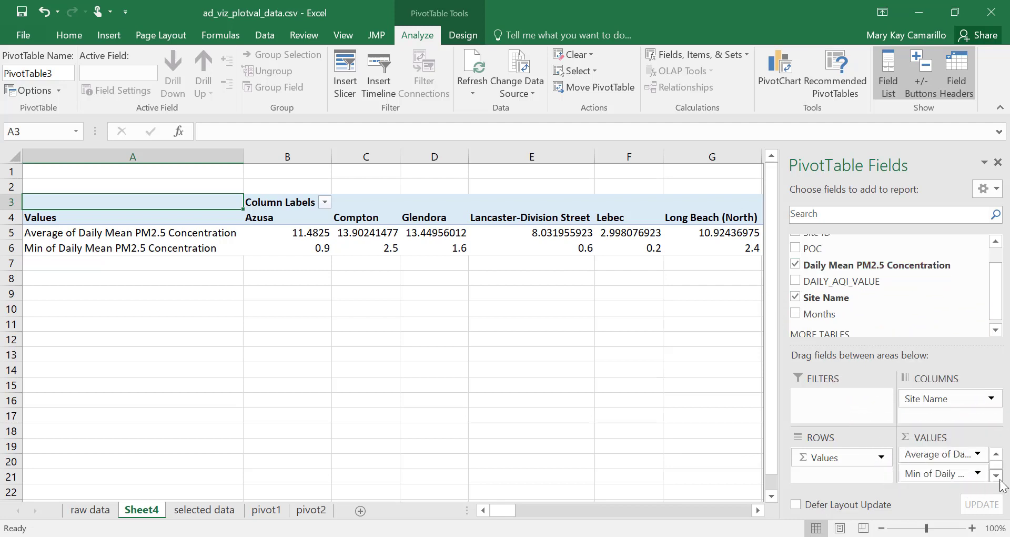
pyautogui.scroll(1, 959, 469)
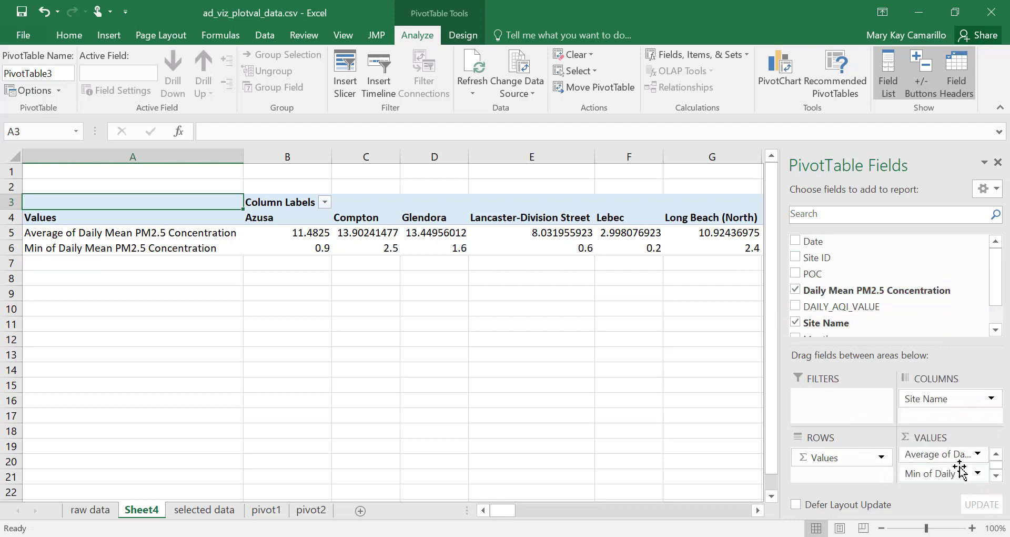
pyautogui.click(996, 455)
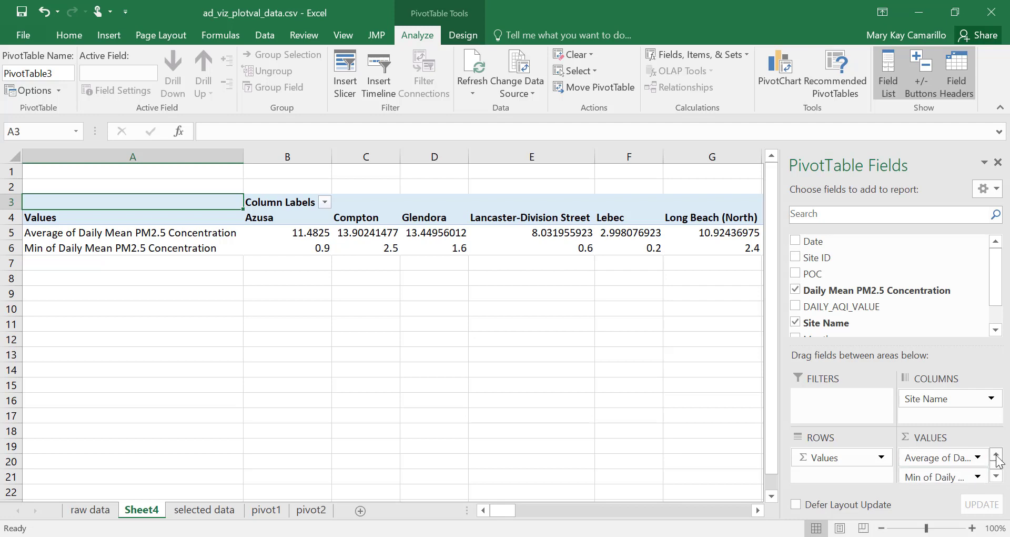
pyautogui.click(996, 474)
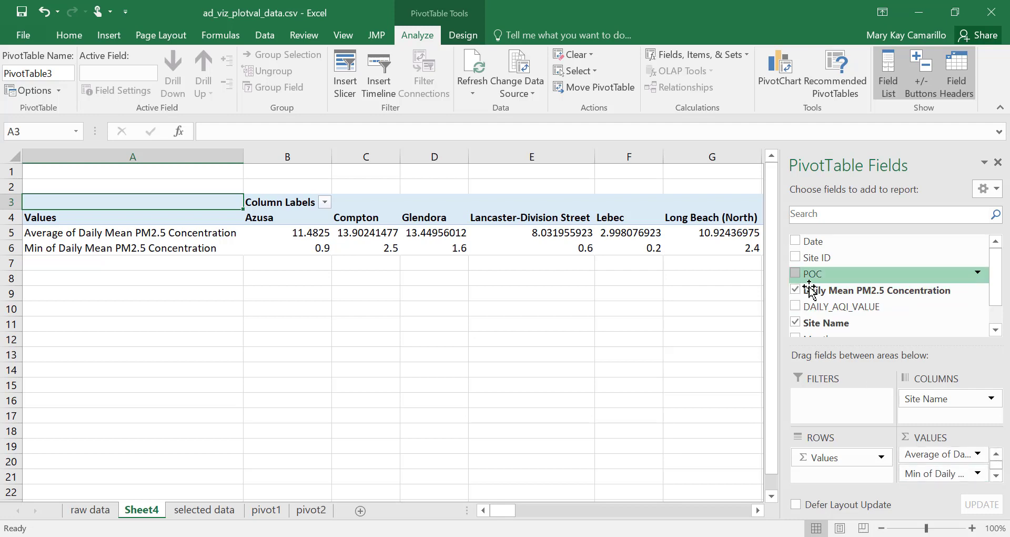
pyautogui.moveTo(814, 290); pyautogui.dragTo(963, 467)
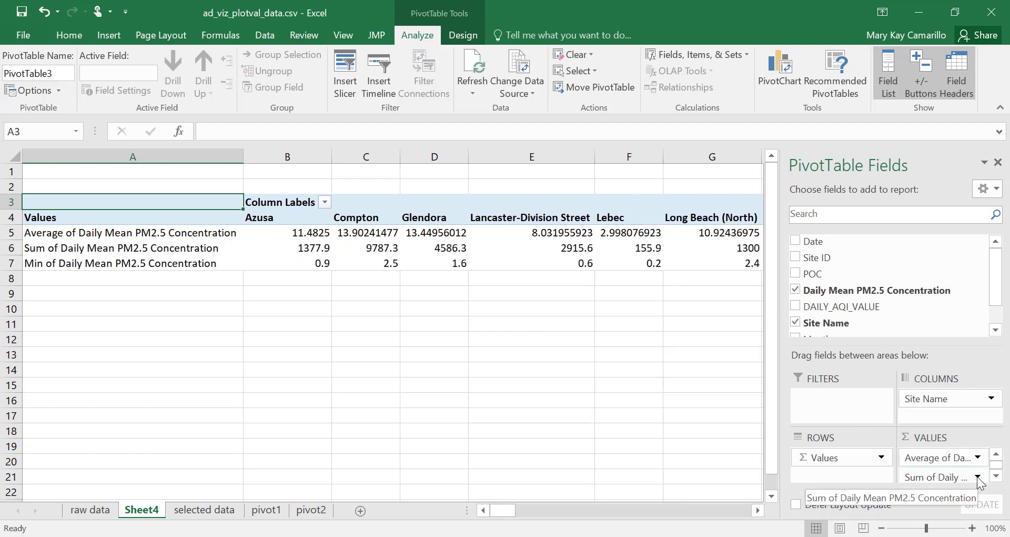
pyautogui.click(977, 477)
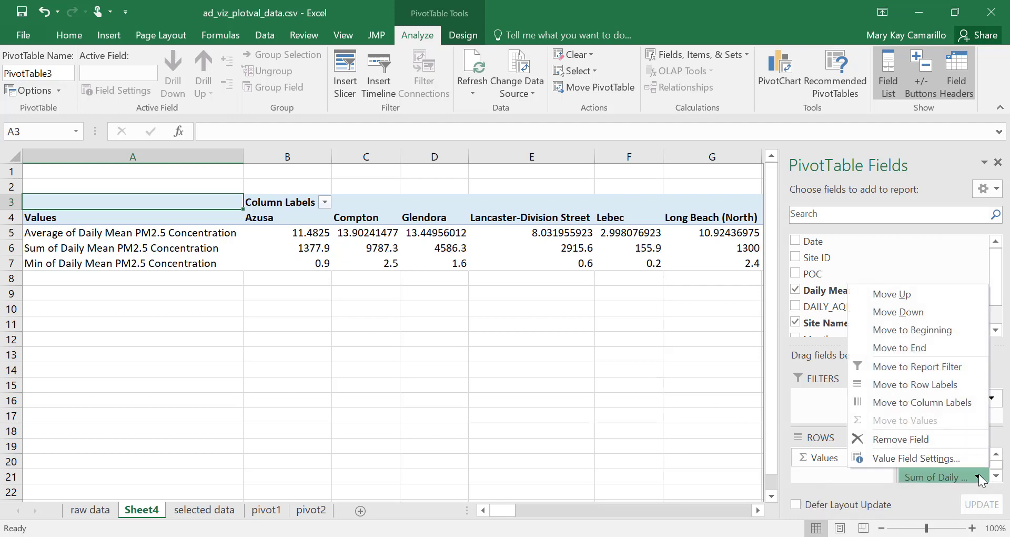
pyautogui.click(898, 312)
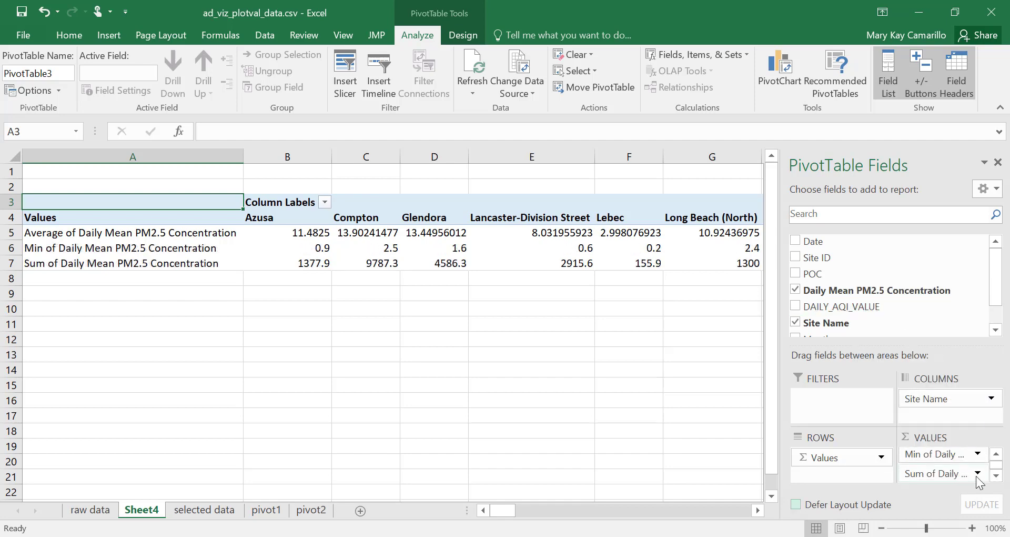
# Summarize the third Daily Mean PM2.5 Concentration value field by Max.
pyautogui.click(976, 473)
pyautogui.click(907, 429)
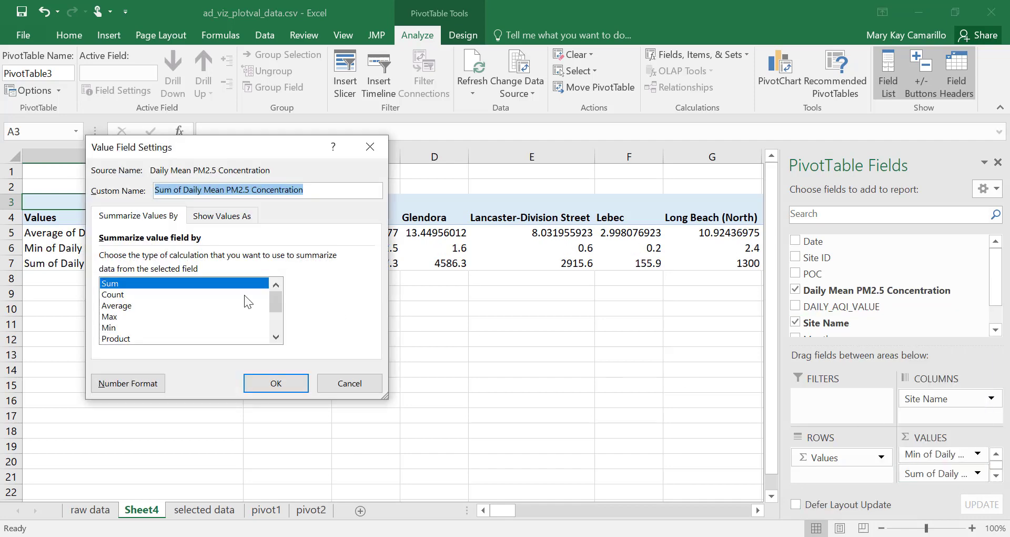
pyautogui.click(119, 317)
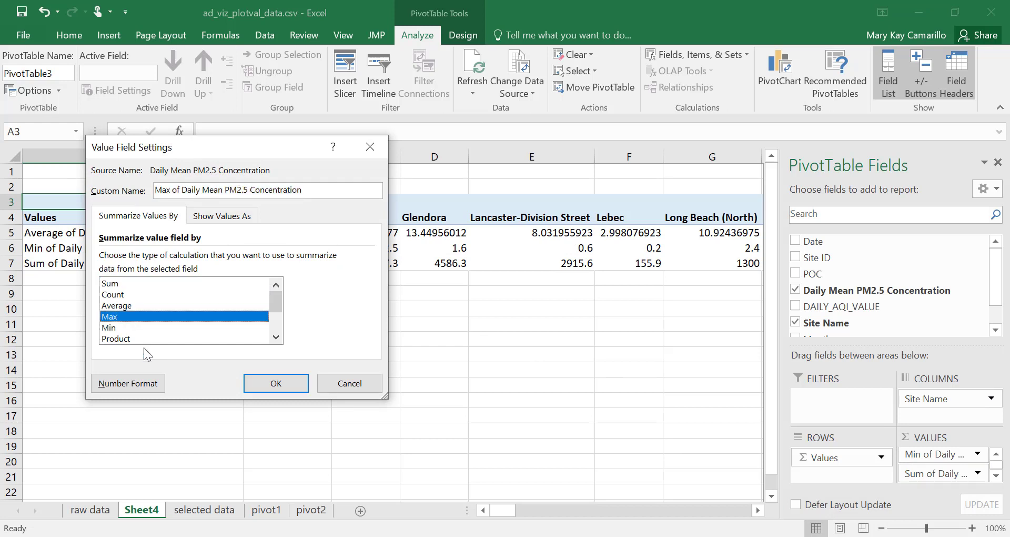
pyautogui.click(252, 383)
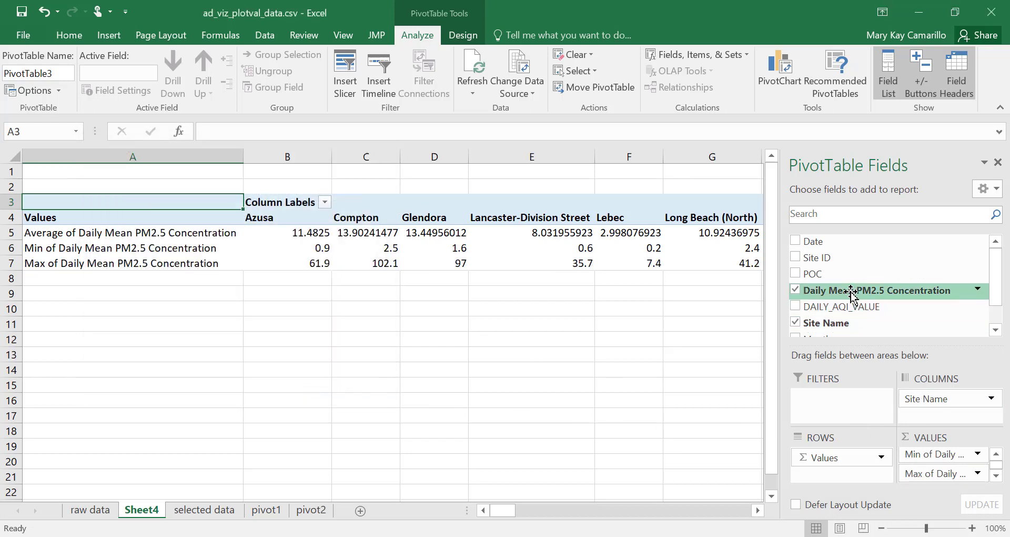
# Add Daily Mean PM2.5 Concentration to the end of the values a fourth time and summarize it by StdDev.
pyautogui.moveTo(914, 290); pyautogui.dragTo(956, 479)
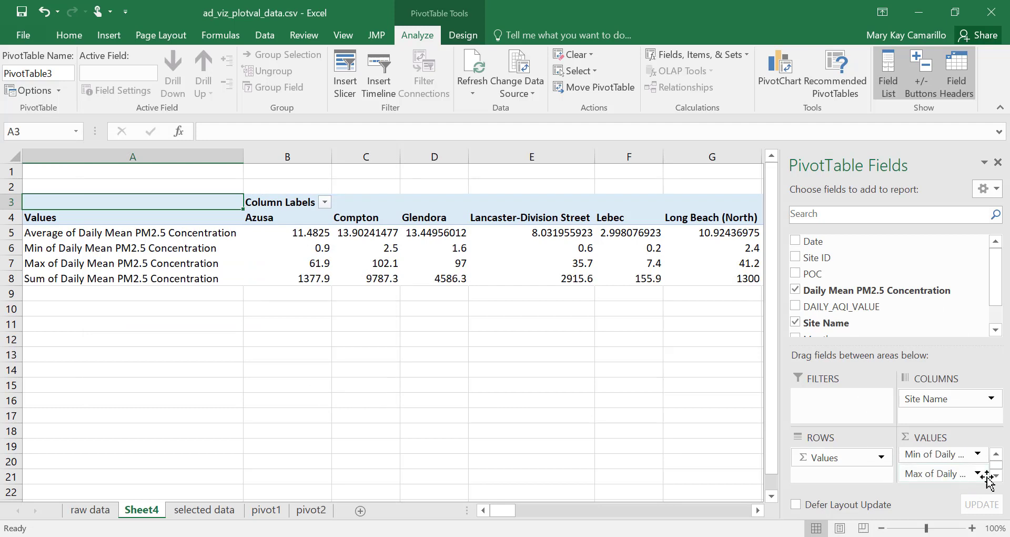
pyautogui.click(996, 475)
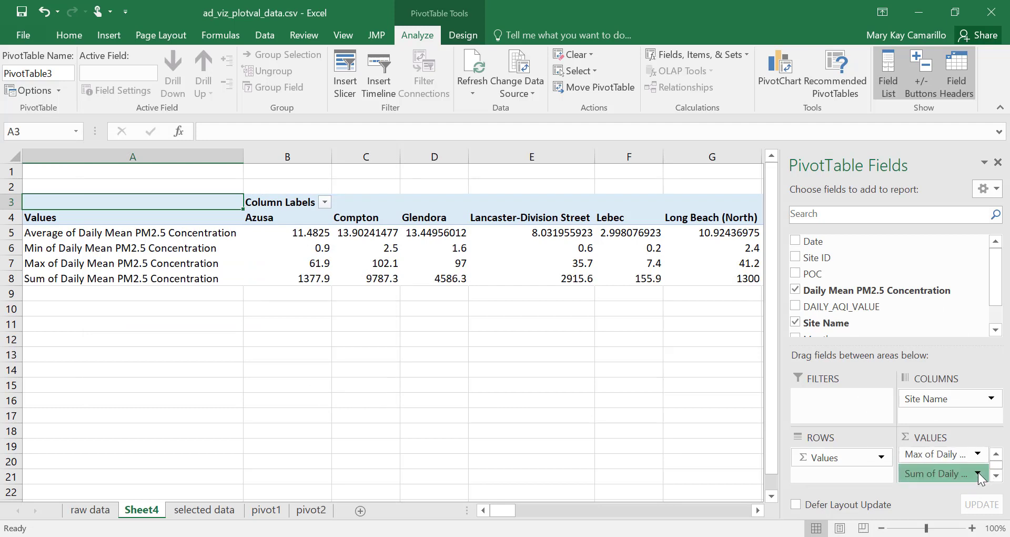
pyautogui.click(932, 473)
pyautogui.click(927, 455)
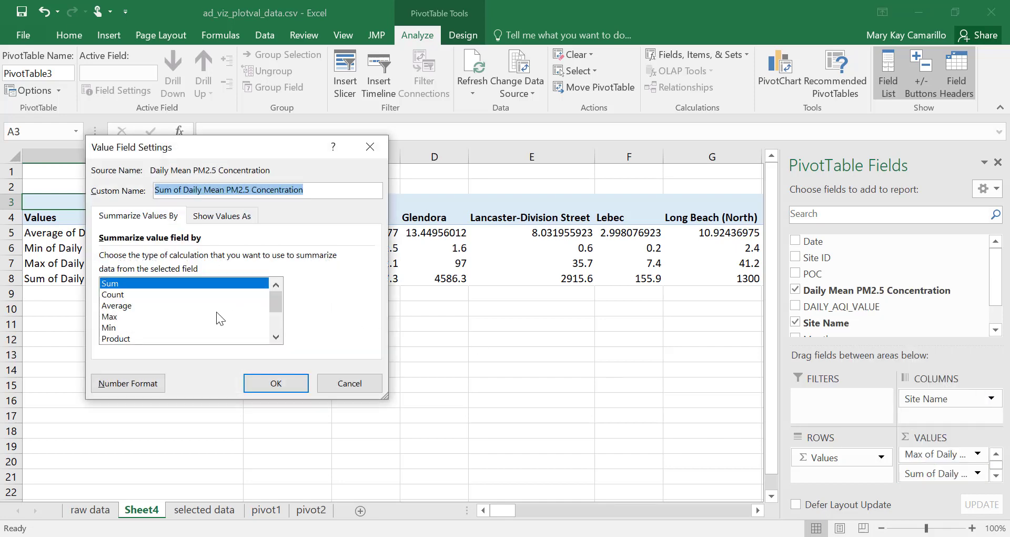
pyautogui.click(275, 337)
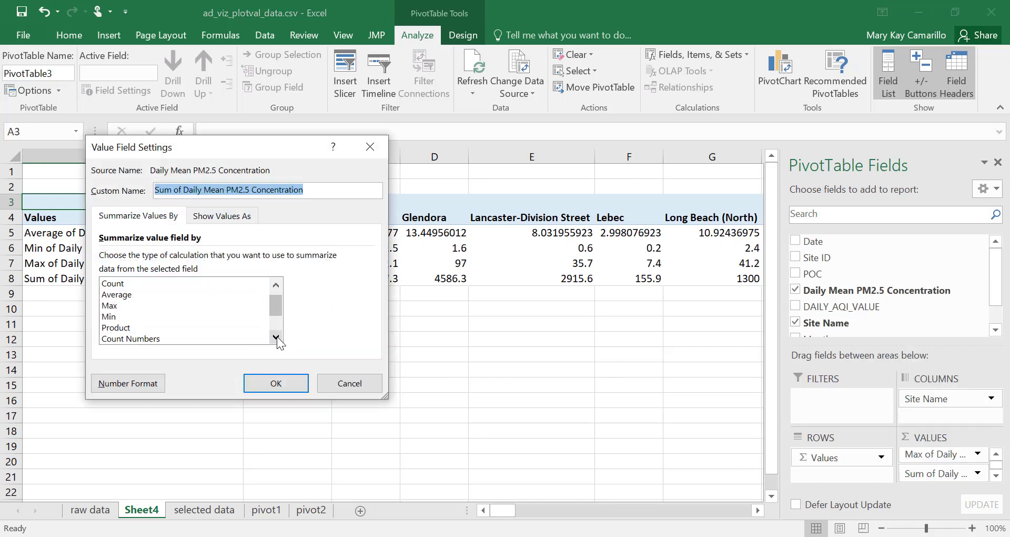
pyautogui.click(276, 337)
pyautogui.click(275, 337)
pyautogui.click(204, 328)
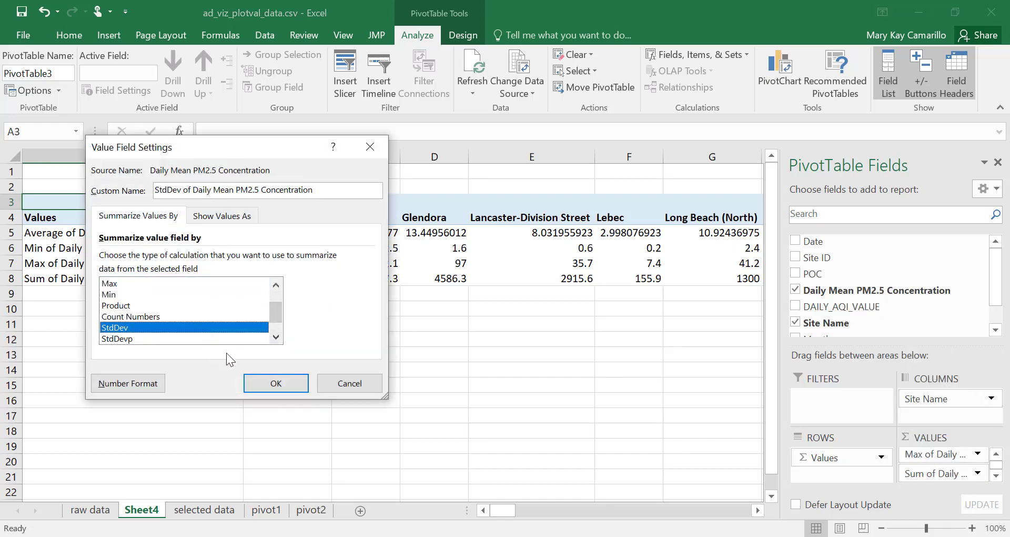
pyautogui.click(276, 383)
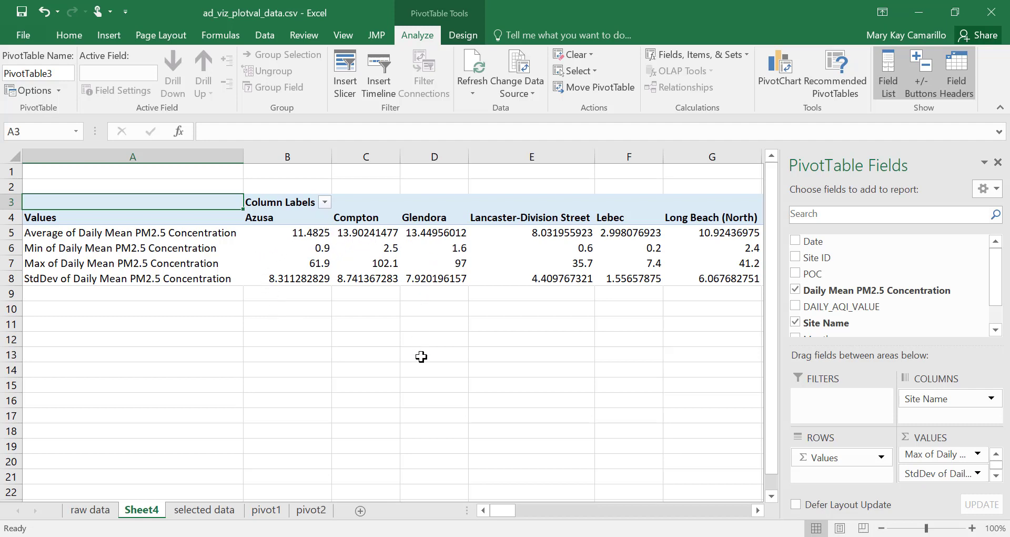
# Rename Sheet4 as pivot3 and move it after the pivot2 sheet.
pyautogui.rightClick(133, 511)
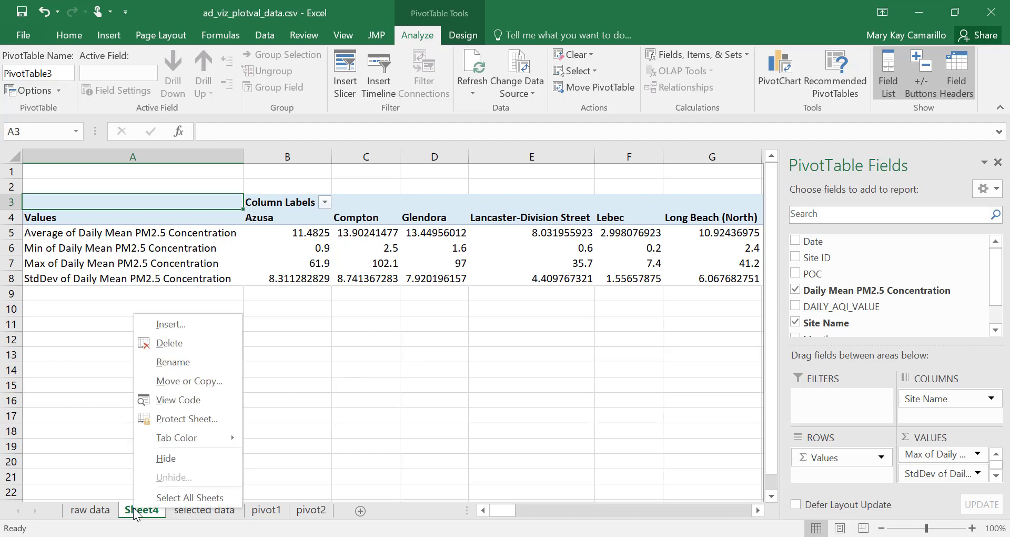
pyautogui.click(168, 364)
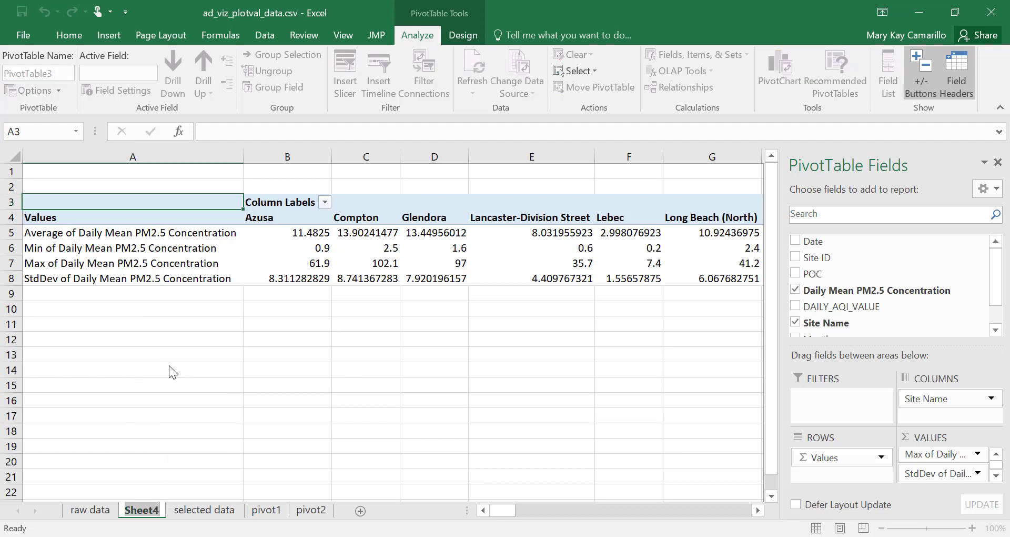
pyautogui.write('pivot3')
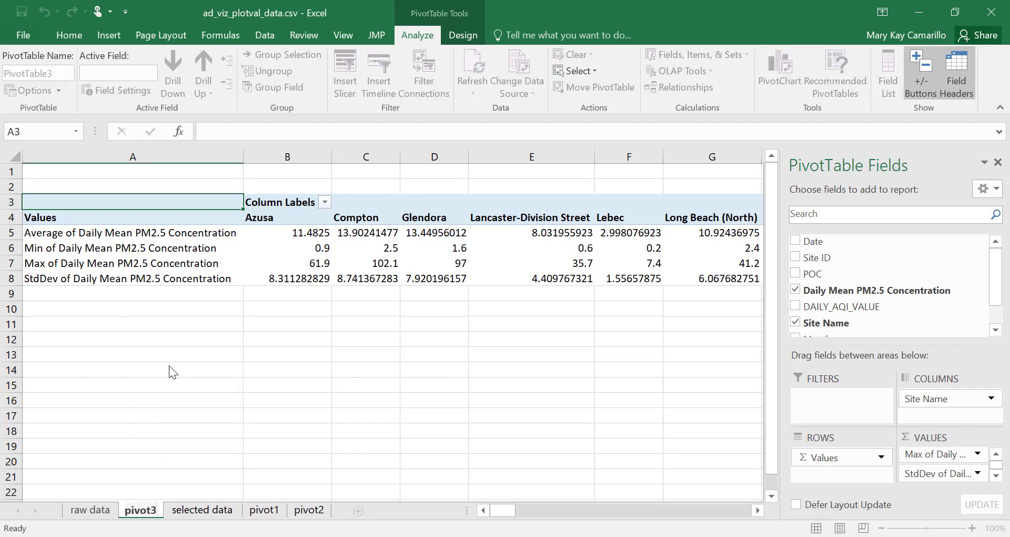
pyautogui.press('Return')
pyautogui.moveTo(142, 509); pyautogui.dragTo(335, 513)
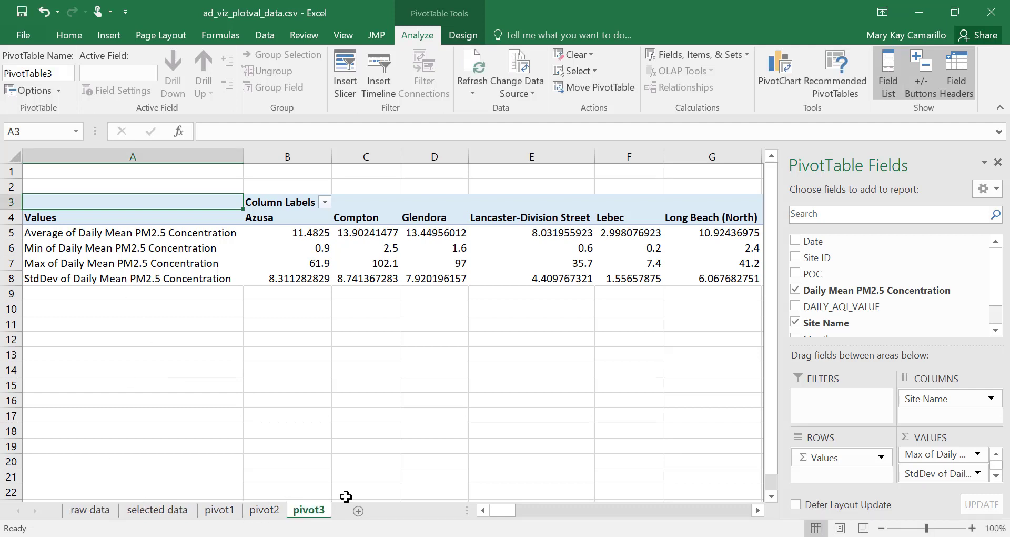